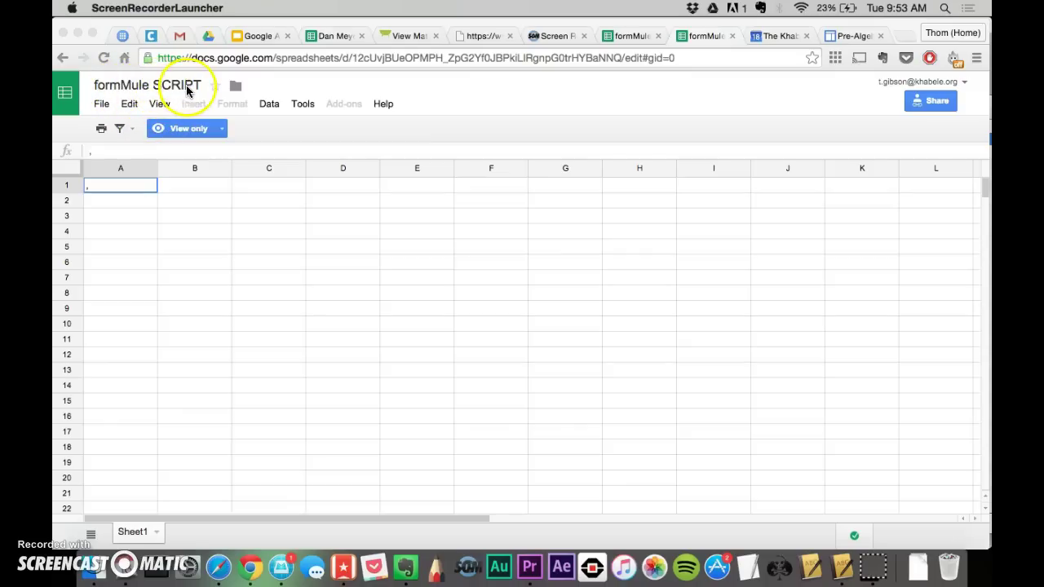
# Step: Make a copy of the formMule SCRIPT spreadsheet named "formMule Calendar2"
pyautogui.click(101, 106)
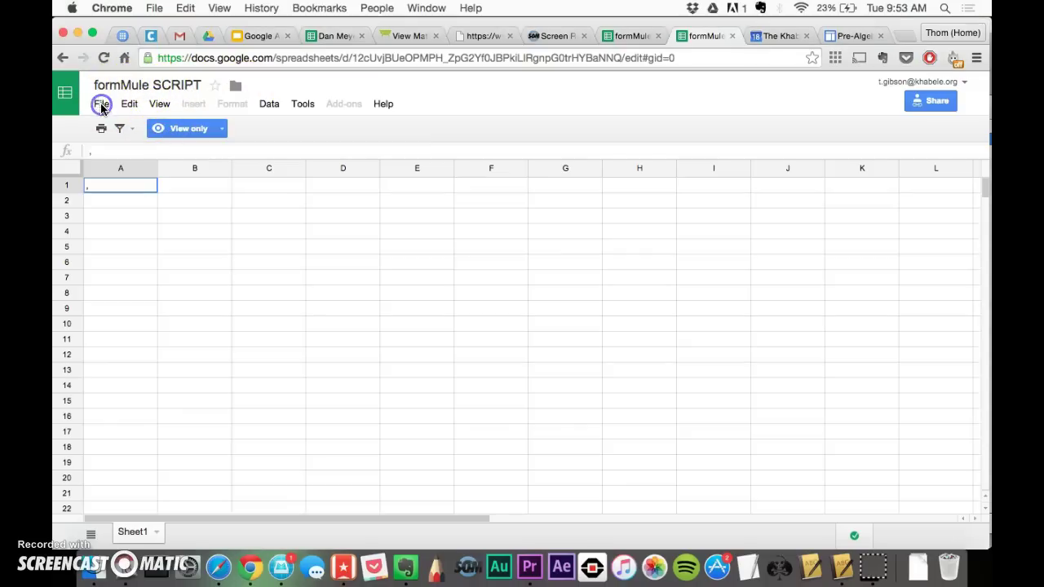
pyautogui.click(102, 104)
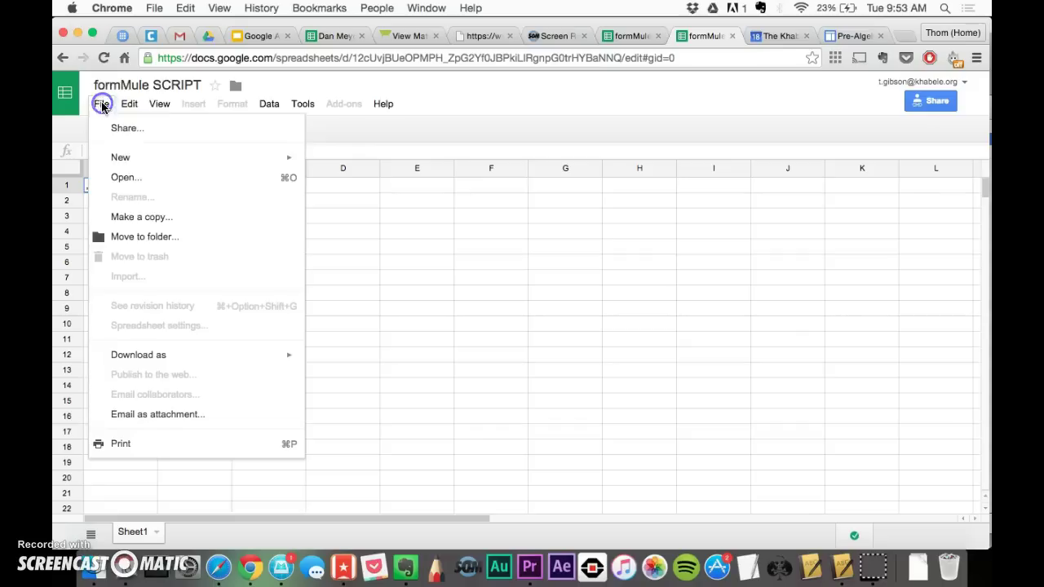
pyautogui.click(133, 218)
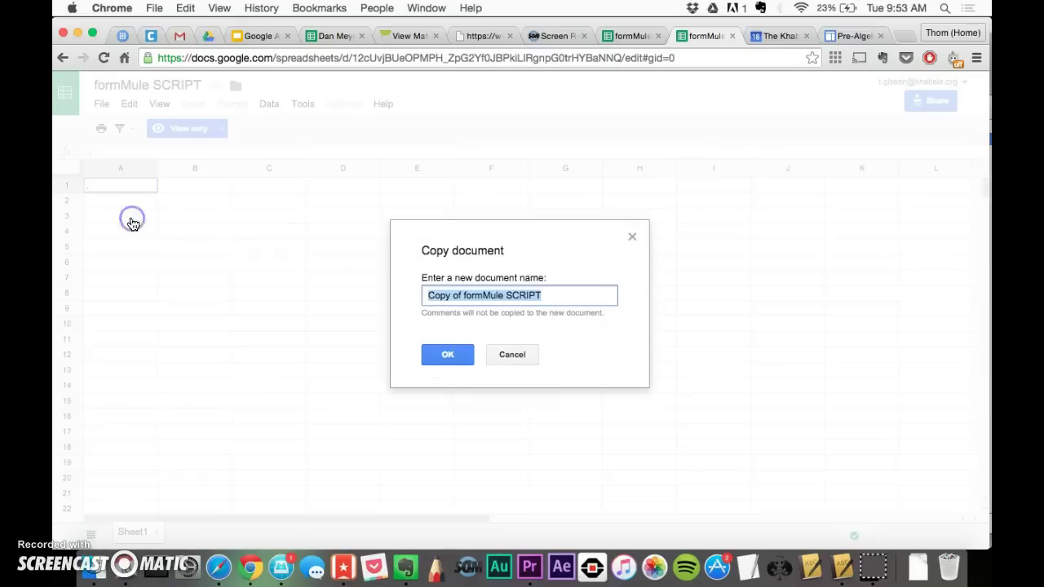
pyautogui.click(471, 299)
pyautogui.moveTo(466, 296); pyautogui.dragTo(353, 296)
pyautogui.press('BackSpace')
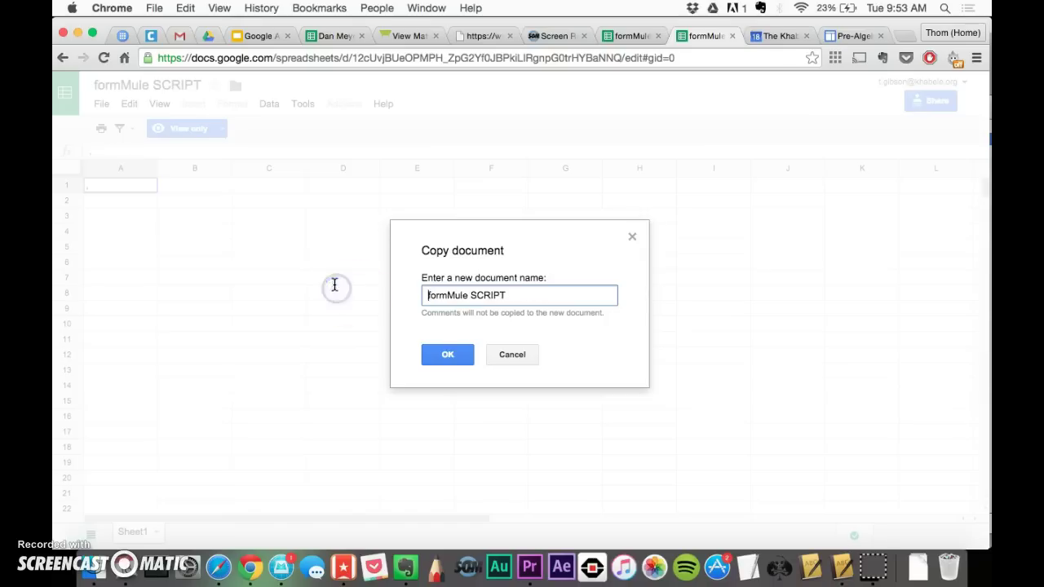
pyautogui.moveTo(508, 295); pyautogui.dragTo(467, 295)
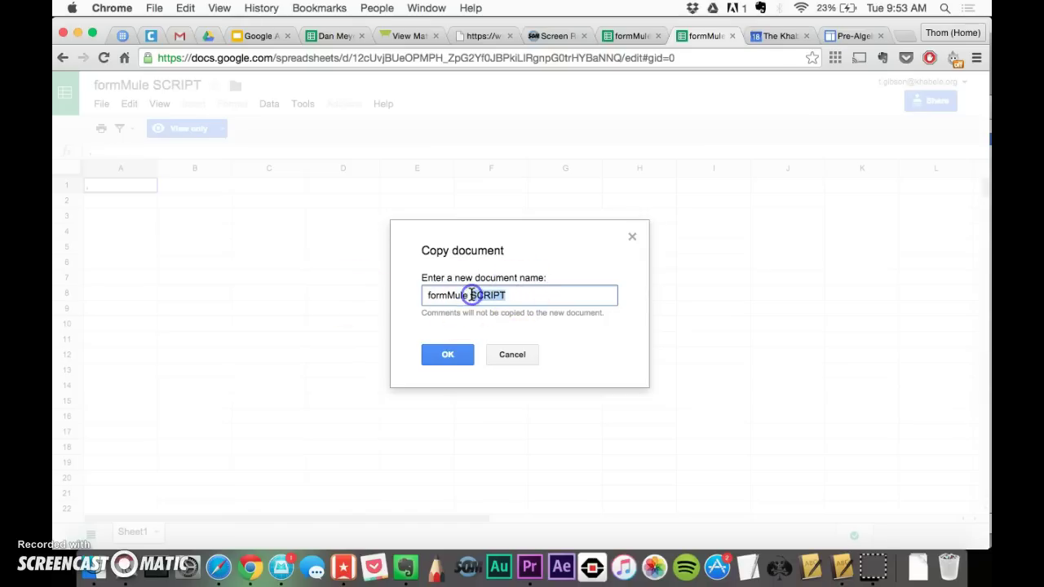
pyautogui.write('Calendar2')
pyautogui.click(455, 356)
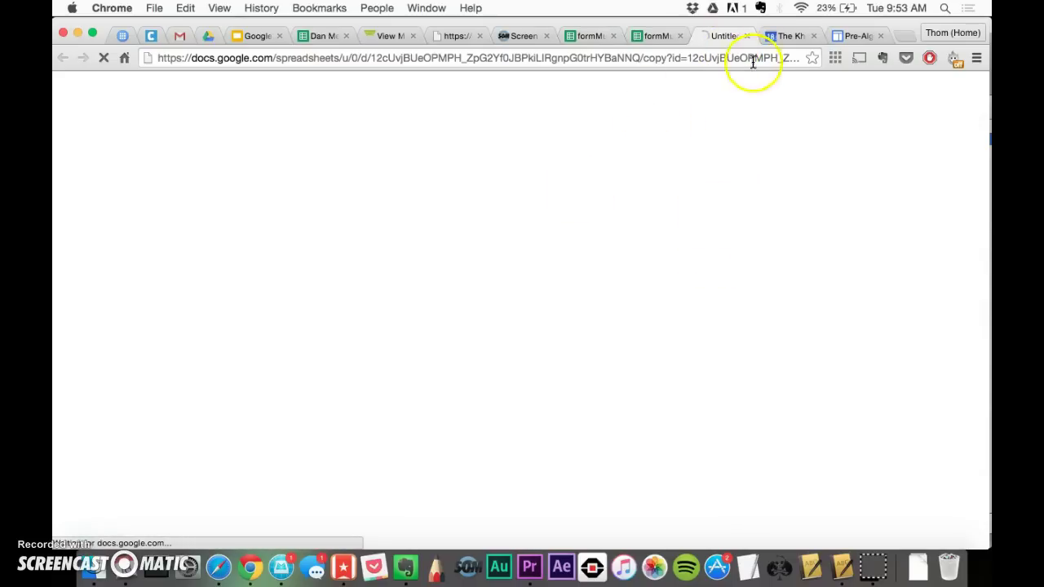
pyautogui.click(782, 37)
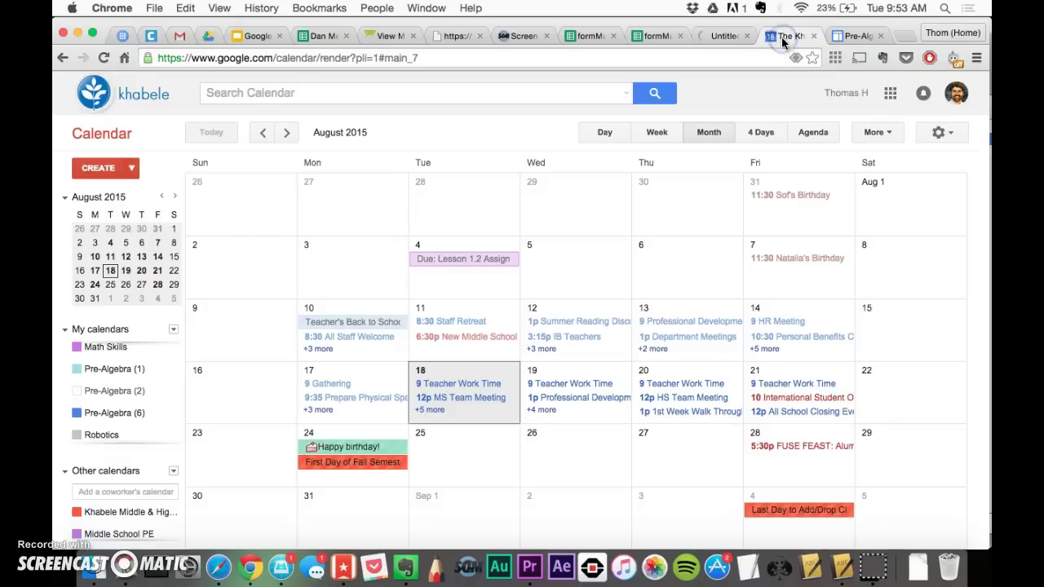
pyautogui.click(718, 35)
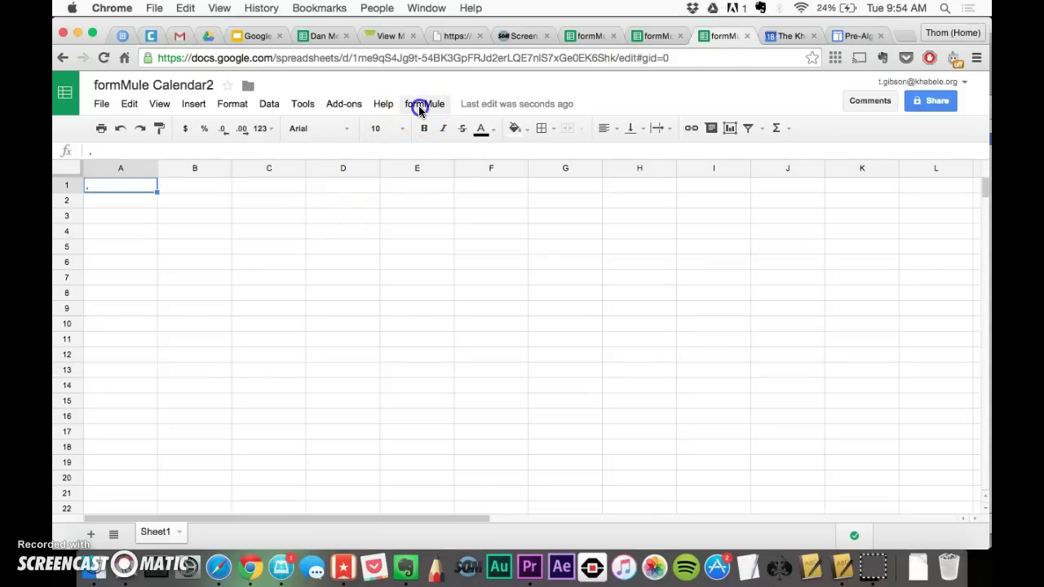
# Step: Run the formMule script in the copied spreadsheet and authorize it with the khabele.org account, accepting all requested permissions
pyautogui.click(420, 107)
pyautogui.click(437, 135)
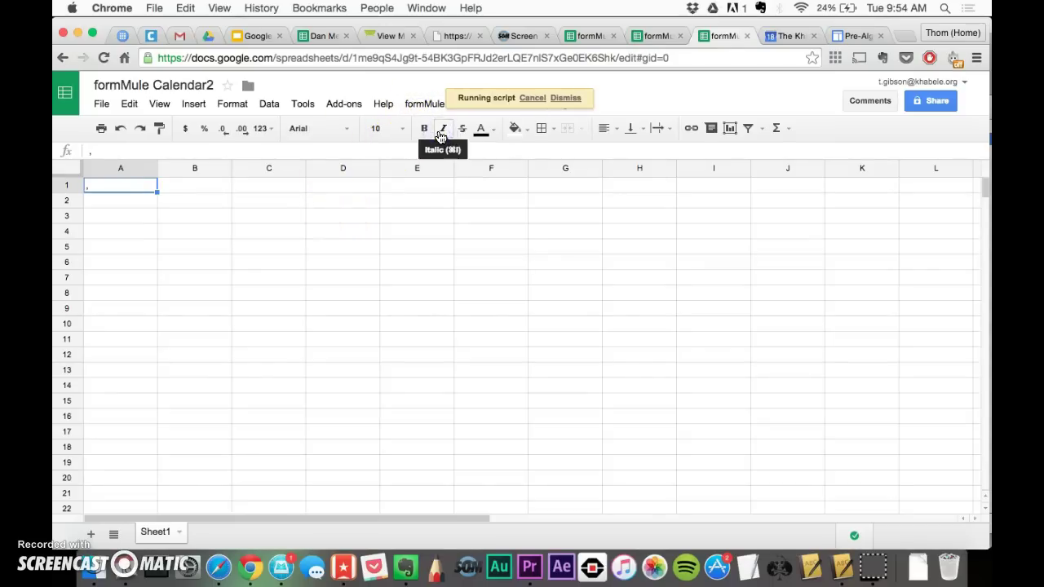
pyautogui.click(484, 362)
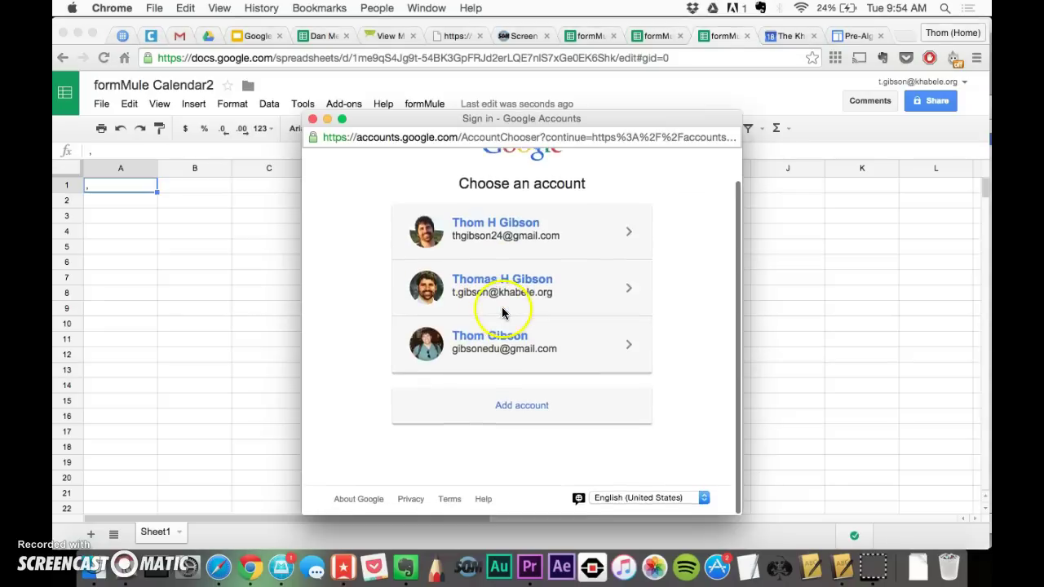
pyautogui.click(503, 292)
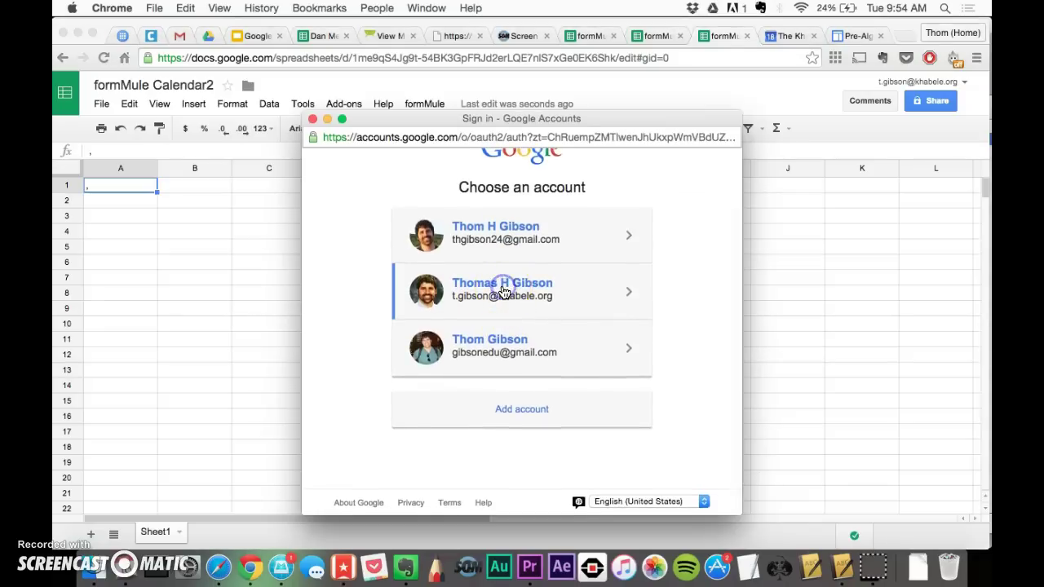
pyautogui.scroll(-5, 499, 289)
pyautogui.scroll(-3, 502, 285)
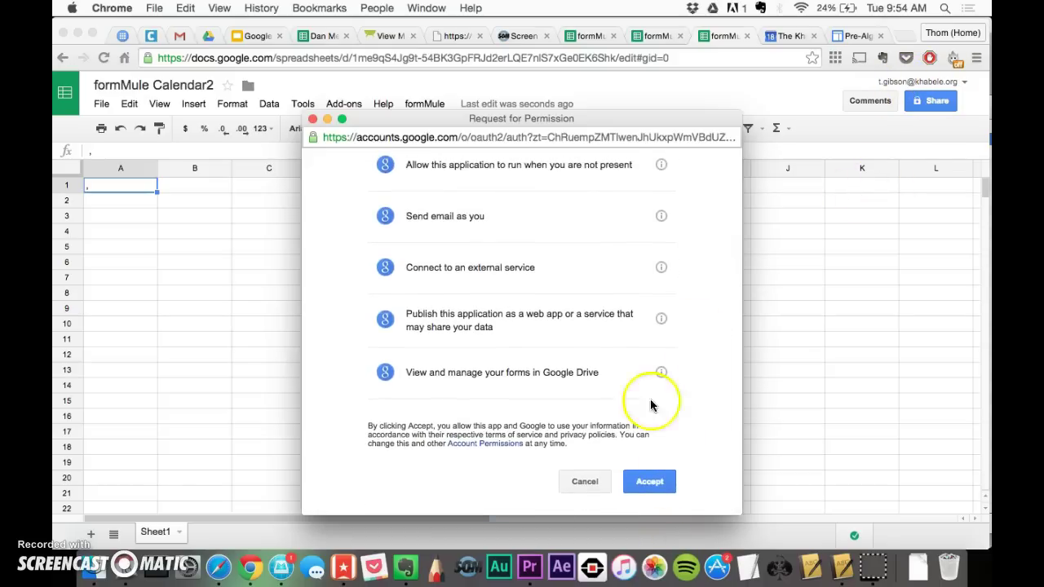
pyautogui.click(641, 484)
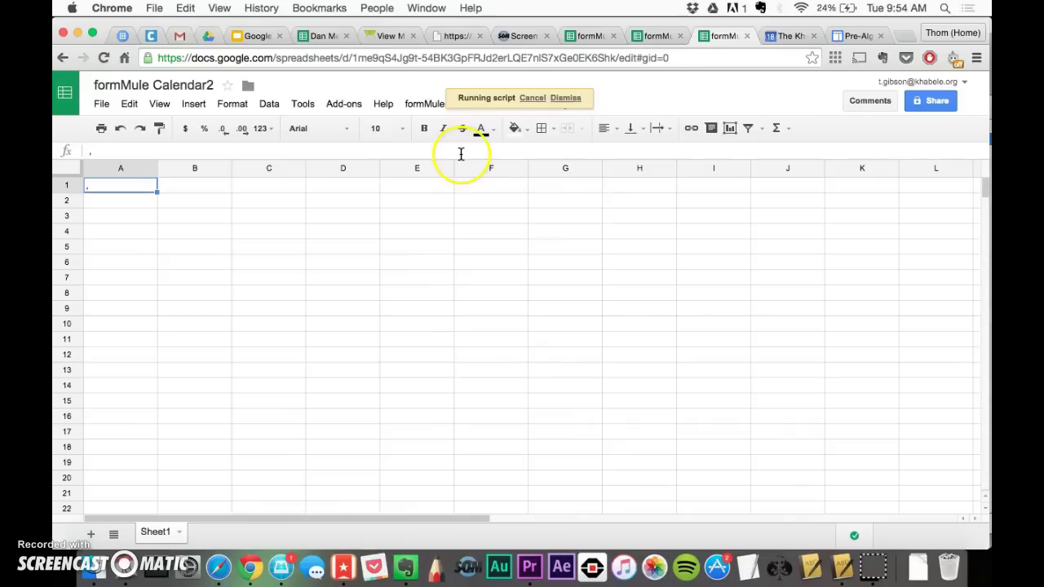
# Step: Define formMule's merge source settings with Sheet1 as the data source and save them
pyautogui.click(426, 104)
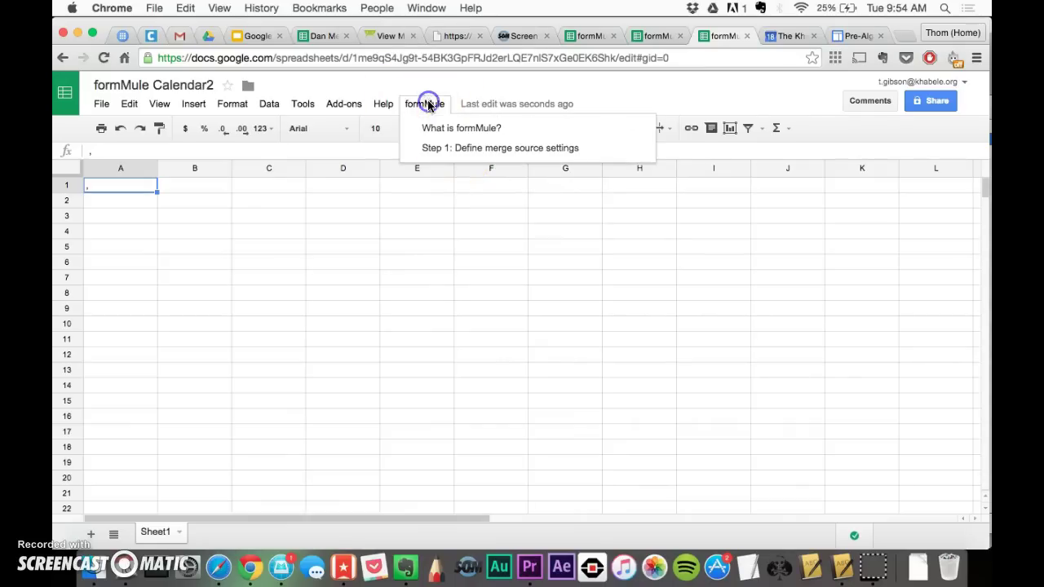
pyautogui.click(463, 148)
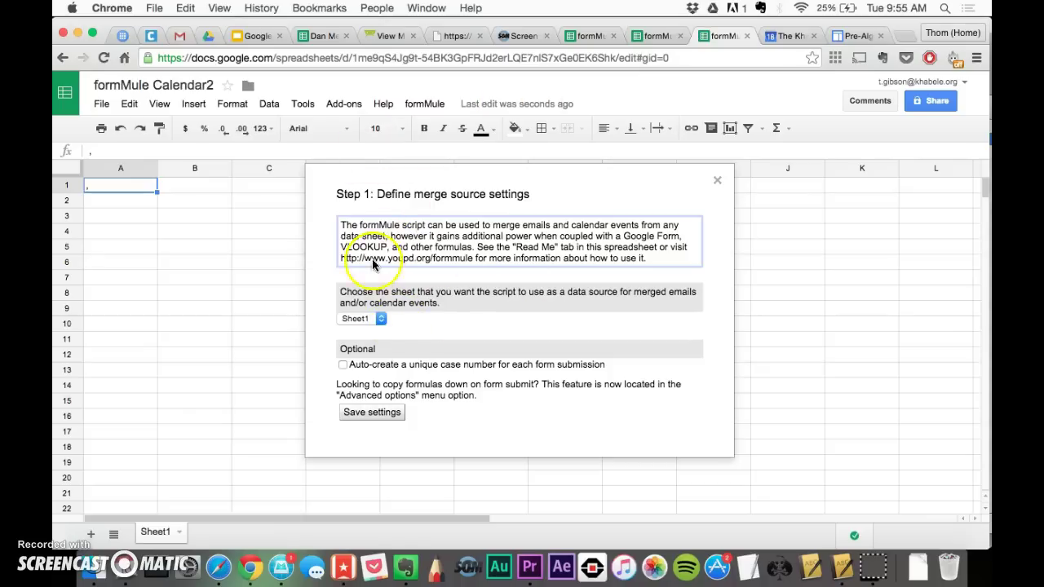
pyautogui.click(413, 224)
pyautogui.moveTo(413, 224); pyautogui.dragTo(601, 236)
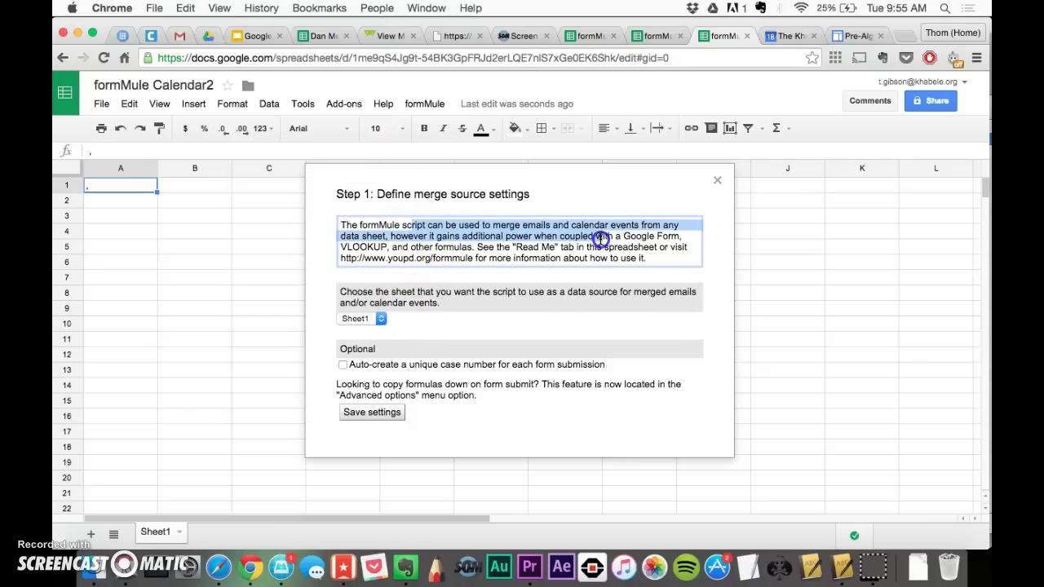
pyautogui.click(587, 238)
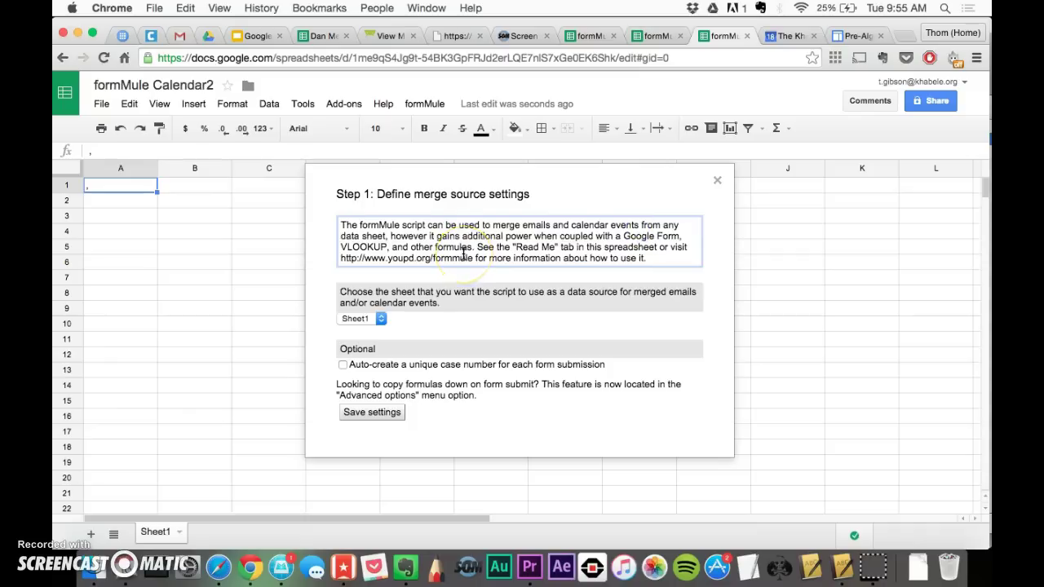
pyautogui.click(372, 321)
pyautogui.click(350, 320)
pyautogui.click(383, 416)
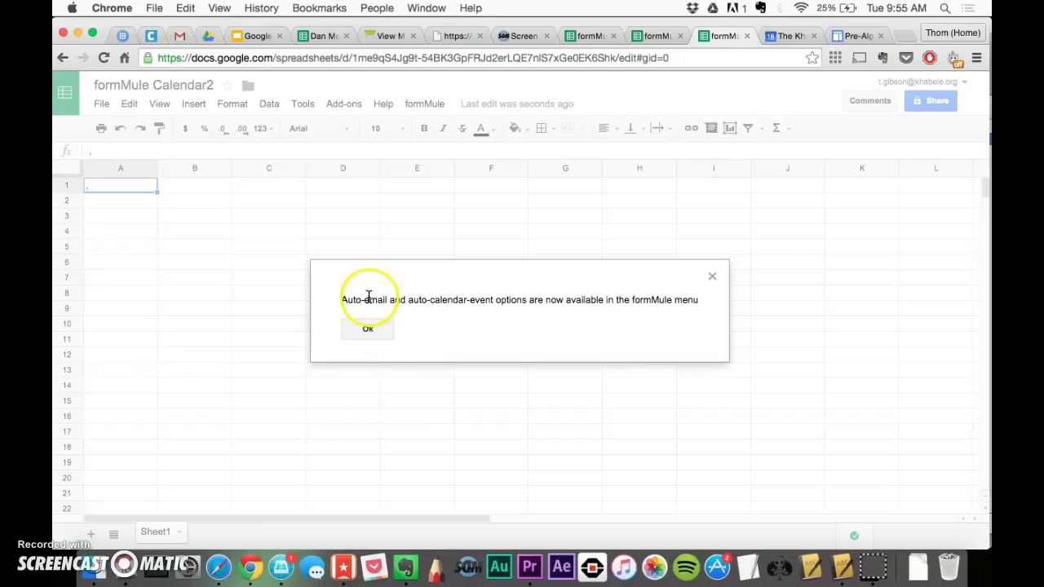
pyautogui.click(367, 329)
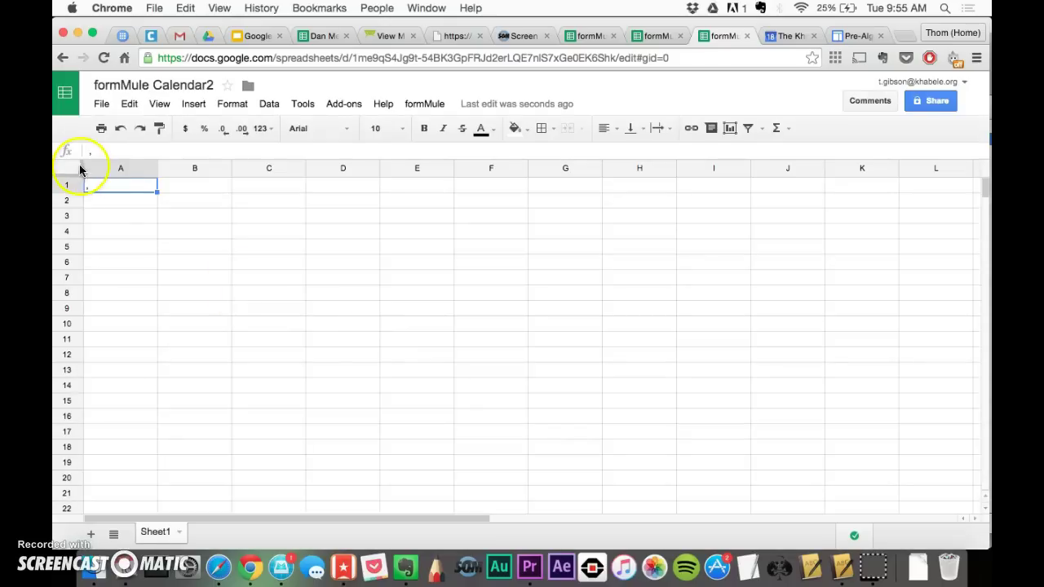
# Step: Insert four columns to the left of column A and enter the header "Date" in A1
pyautogui.click(102, 174)
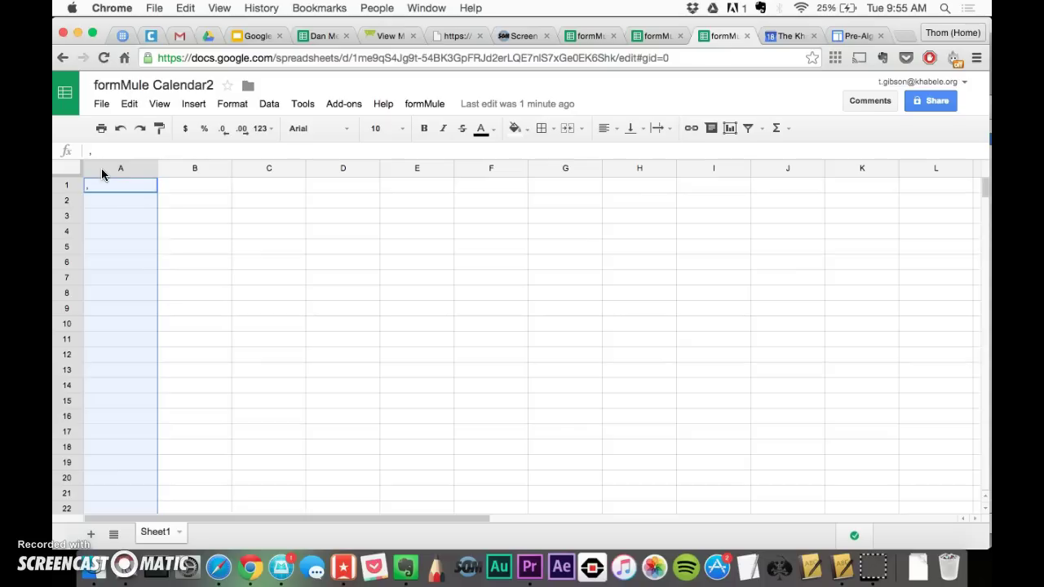
pyautogui.rightClick(102, 173)
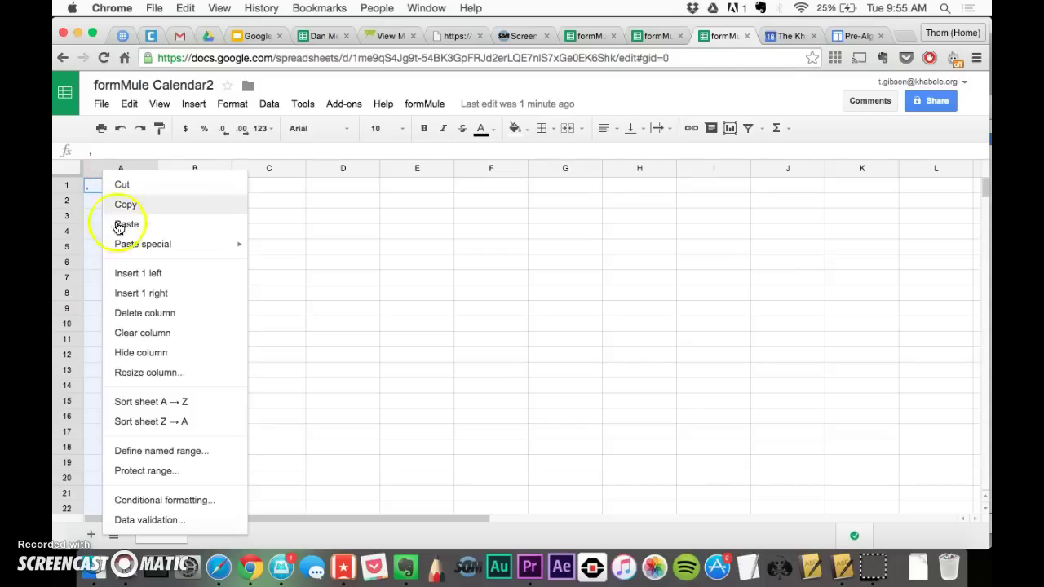
pyautogui.click(135, 275)
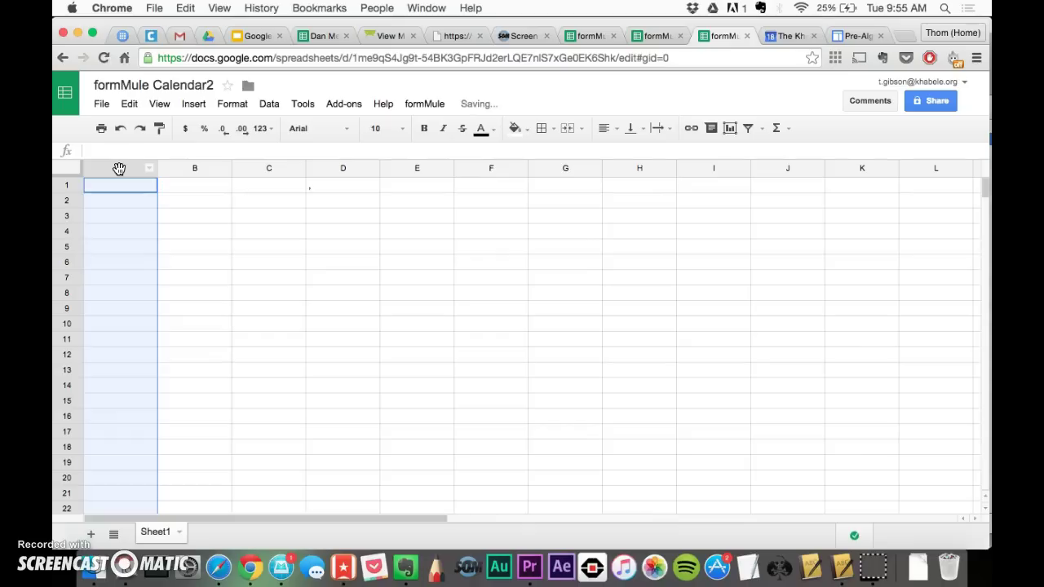
pyautogui.click(121, 185)
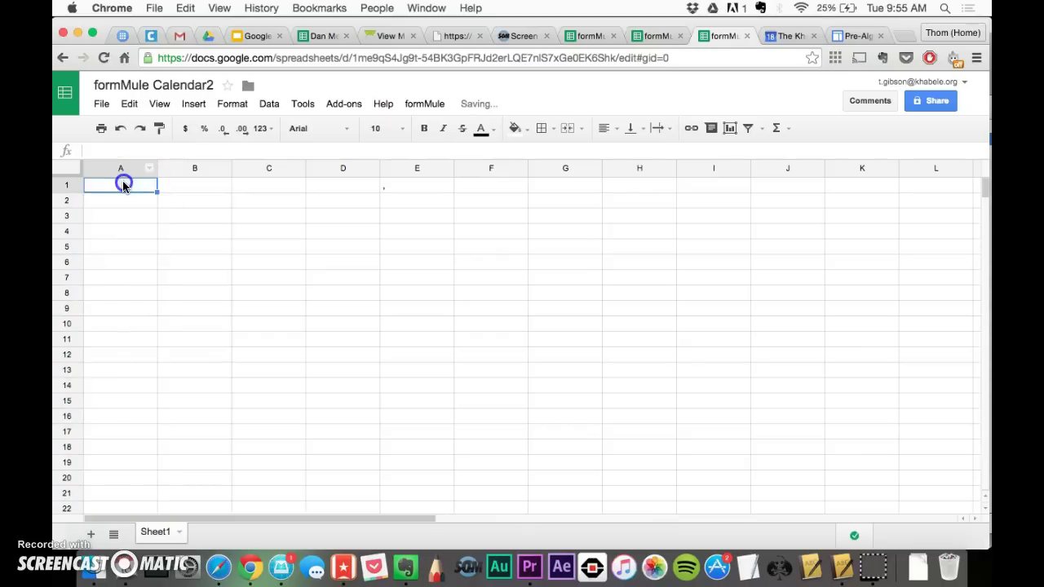
pyautogui.write('Date')
pyautogui.press('Tab')
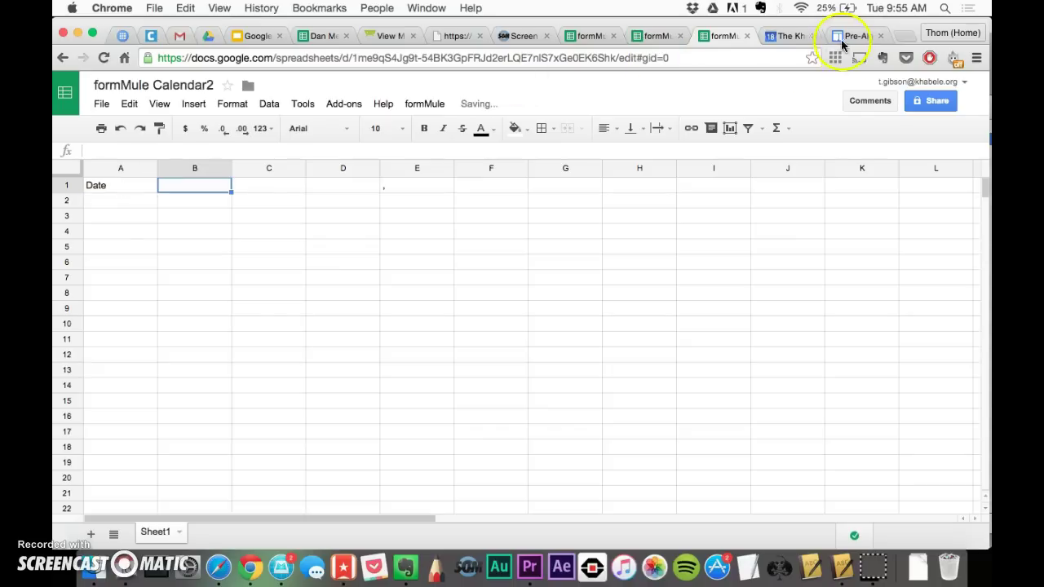
# Step: Check the May 5 "Due: 6.3 Discussion Problems" event on the Pre-Algebra site calendar for its details, and return to formMule Calendar2
pyautogui.click(789, 35)
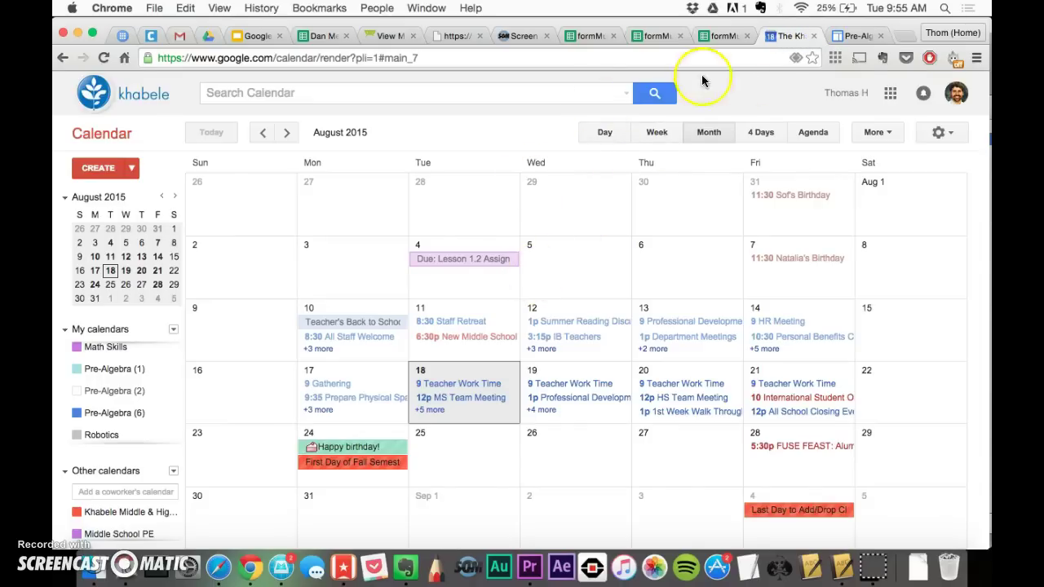
pyautogui.click(865, 36)
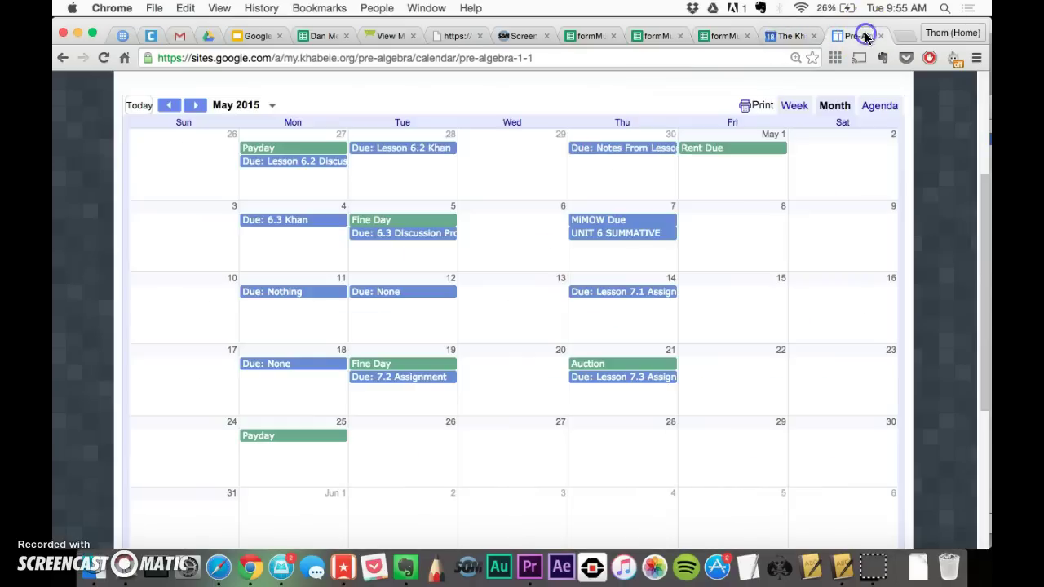
pyautogui.click(406, 240)
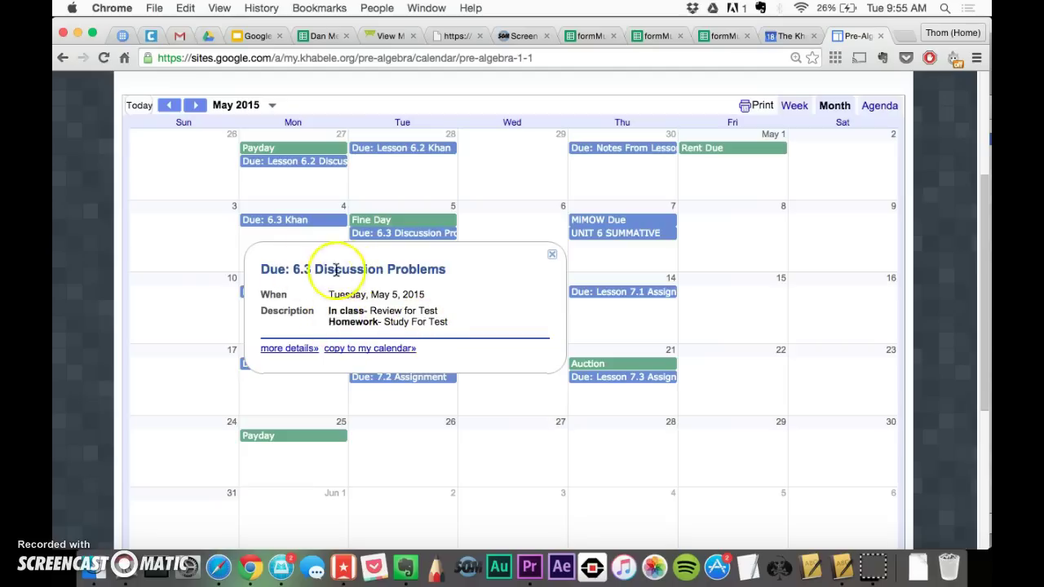
pyautogui.click(659, 37)
pyautogui.click(725, 35)
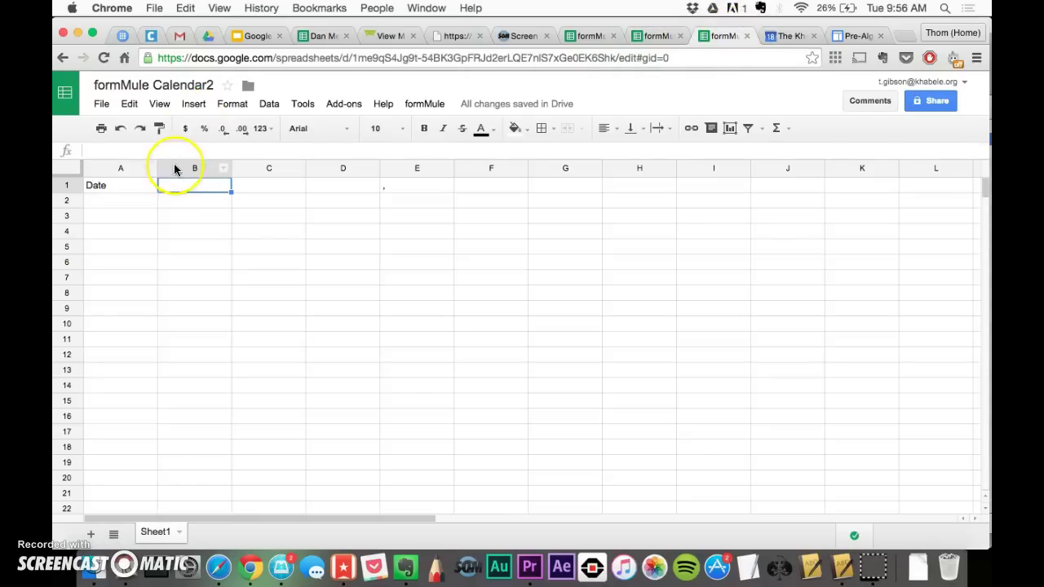
# Step: Enter the header "In Class" in B1
pyautogui.click(175, 185)
pyautogui.write('In Class')
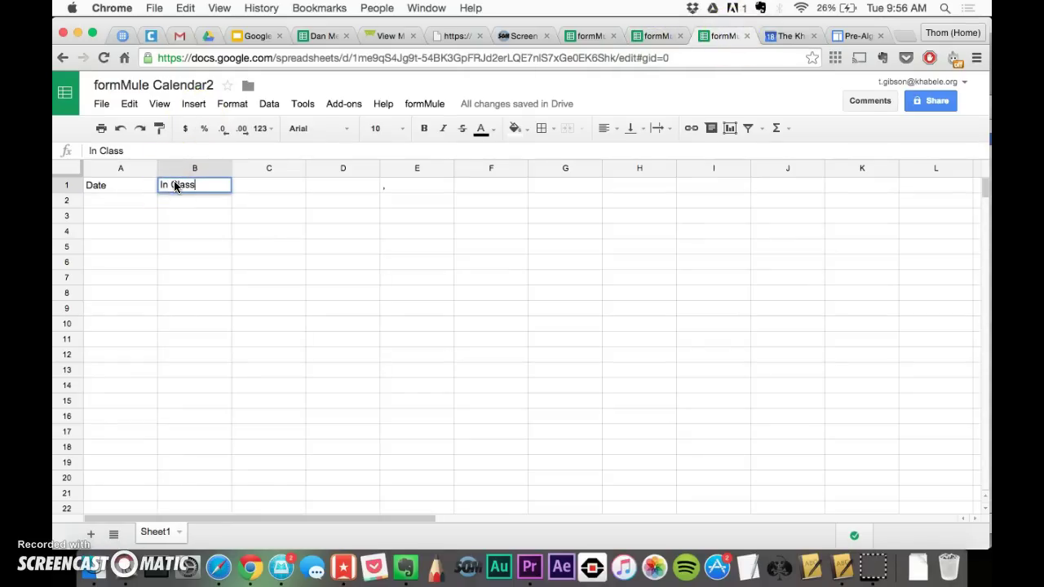
pyautogui.press('Tab')
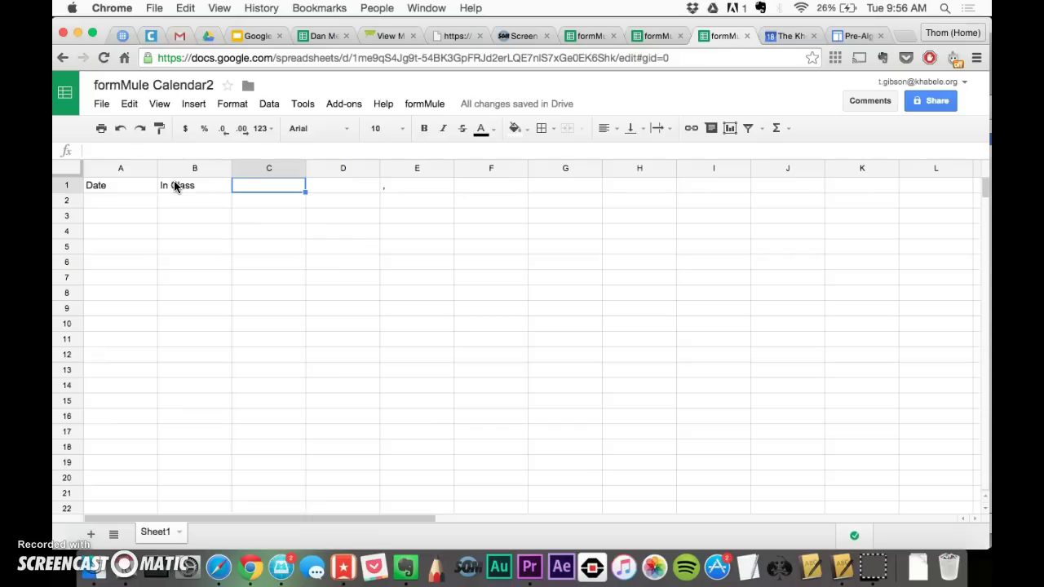
# Step: Enter the headers "Due", "In Class" and "Homework" in cells B1, C1 and D1
pyautogui.click(175, 186)
pyautogui.write('Du')
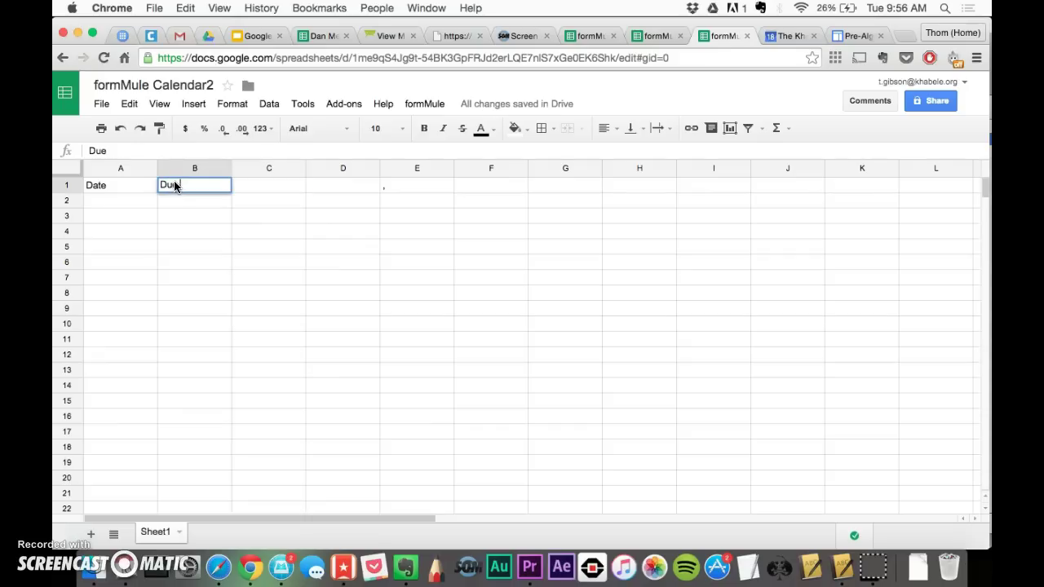
pyautogui.write('e')
pyautogui.press('Tab')
pyautogui.write('In')
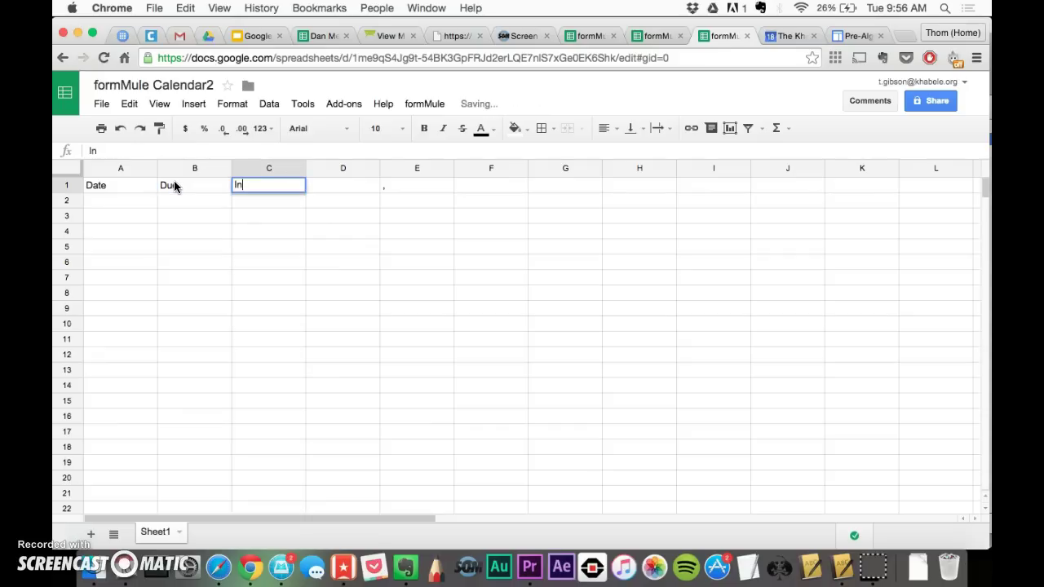
pyautogui.write(' Class')
pyautogui.press('Tab')
pyautogui.write('H')
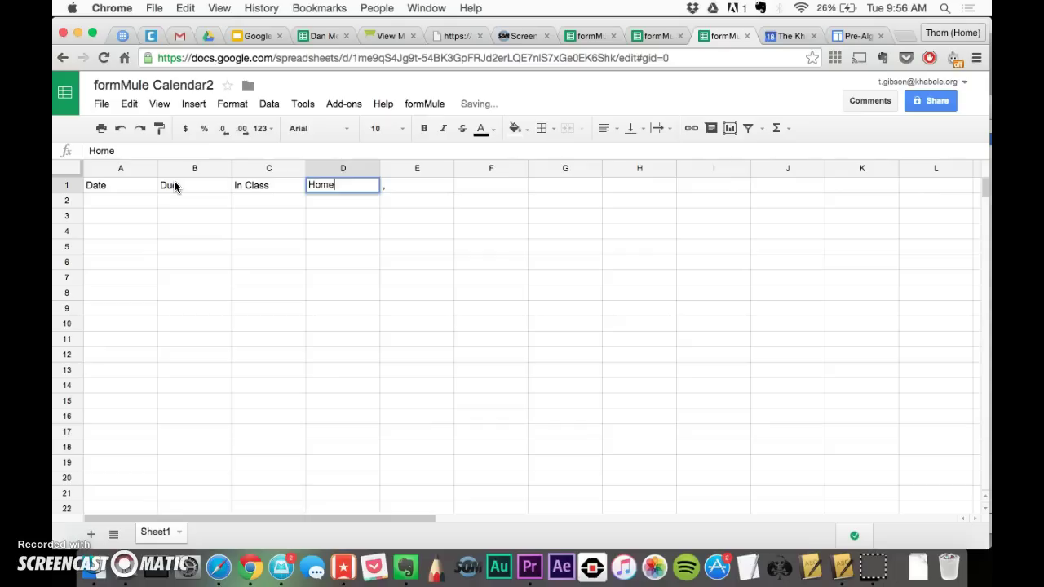
pyautogui.click(235, 217)
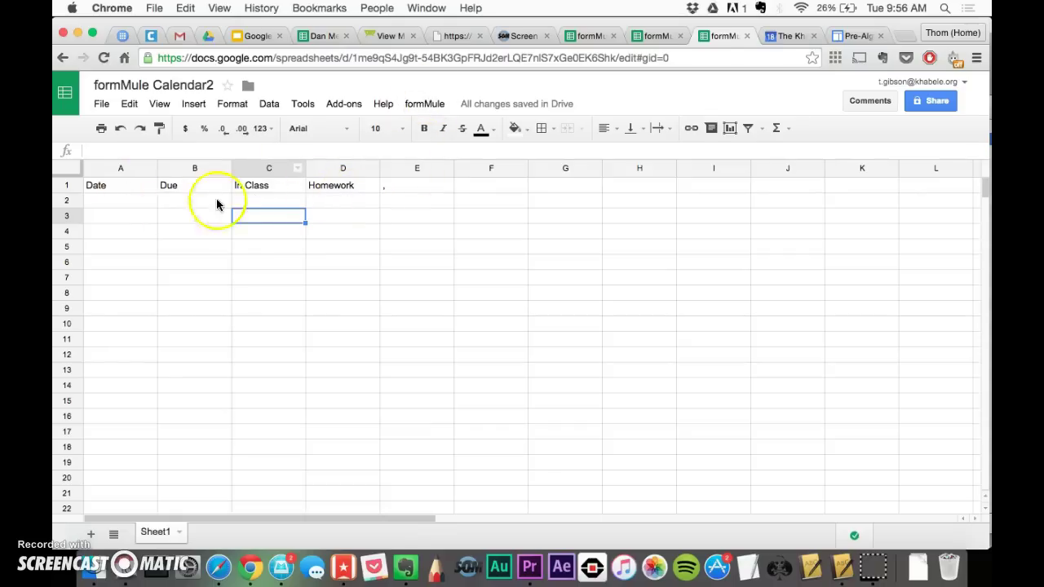
# Step: Open formMule's calendar merge setup, turn on the calendar-event merge feature and set the create event condition to Date = NOT NULL
pyautogui.click(433, 104)
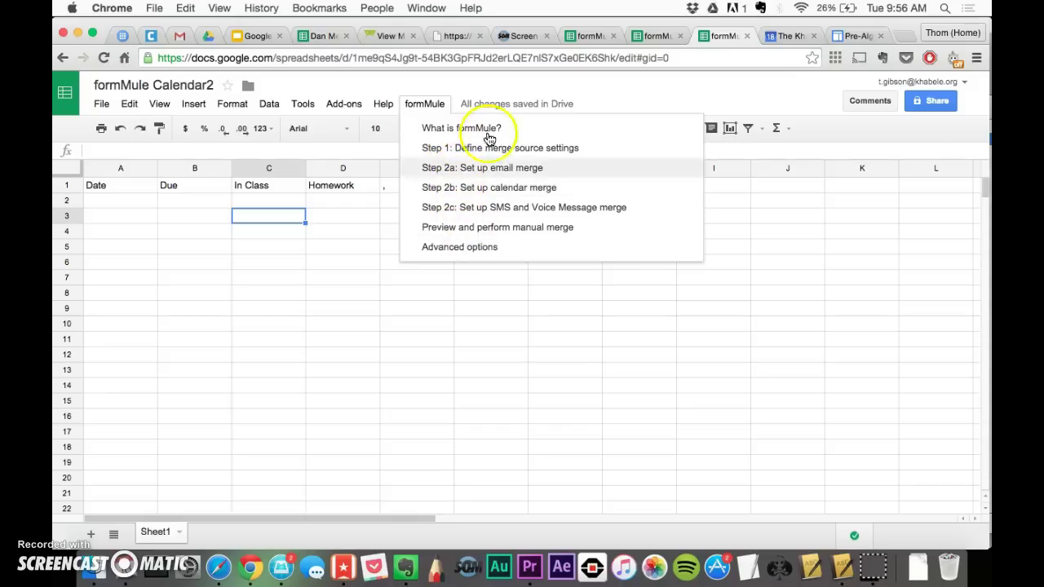
pyautogui.click(490, 194)
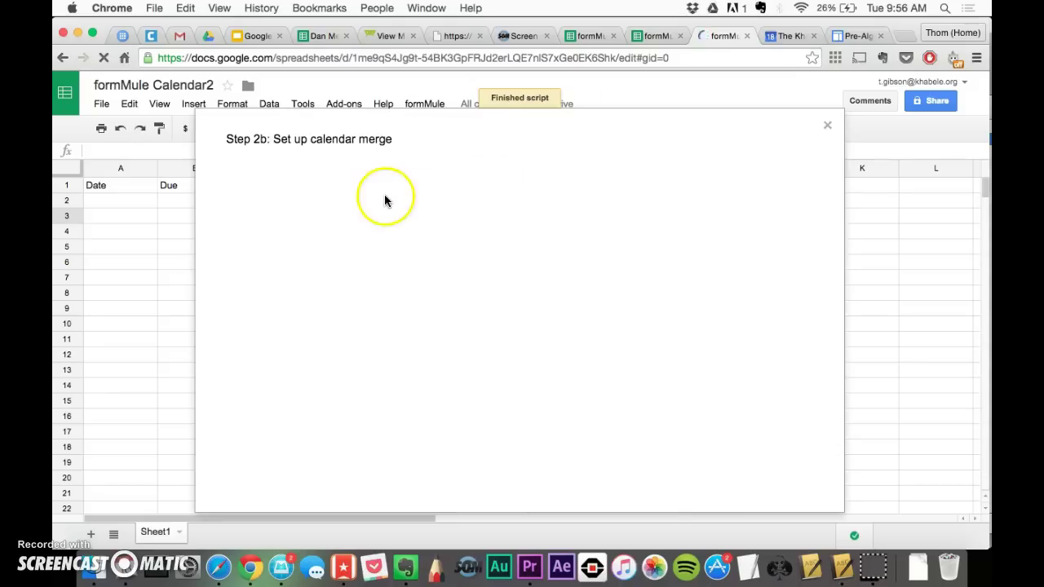
pyautogui.click(234, 169)
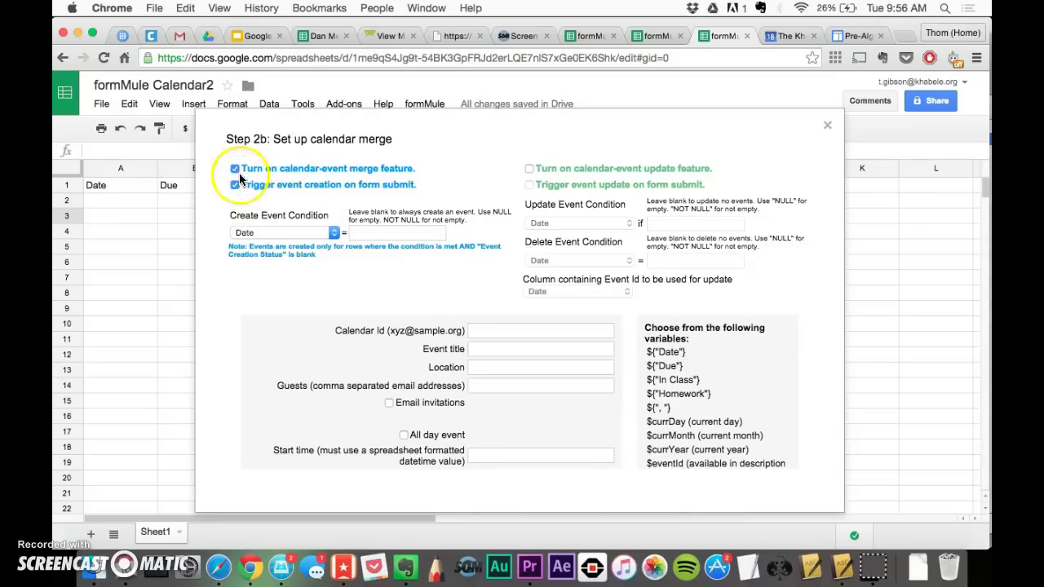
pyautogui.click(378, 232)
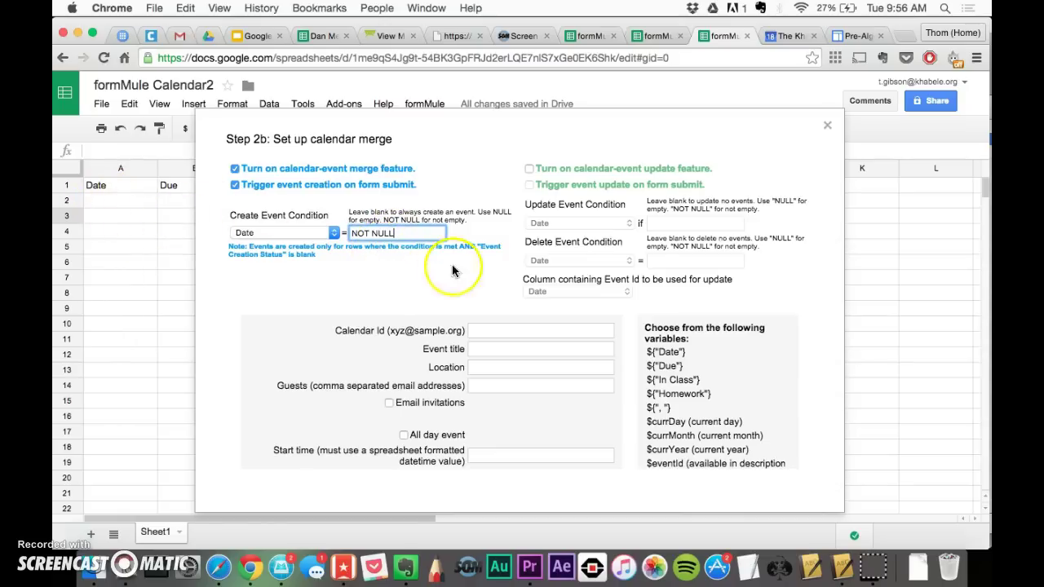
# Step: Switch to Google Calendar and open the calendar settings of Pre-Algebra (2) at its calendar address section
pyautogui.click(497, 330)
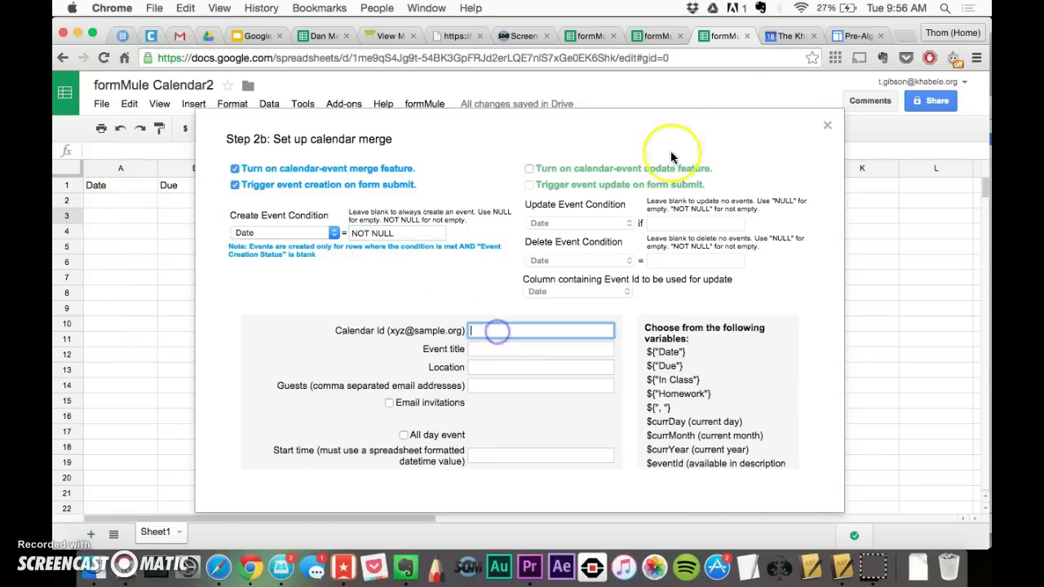
pyautogui.click(789, 39)
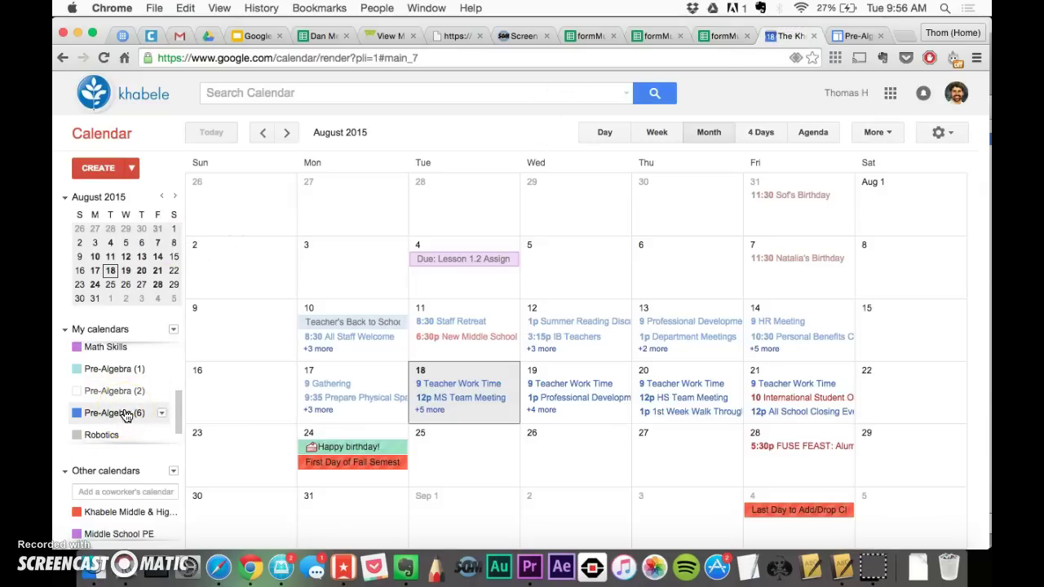
pyautogui.click(162, 371)
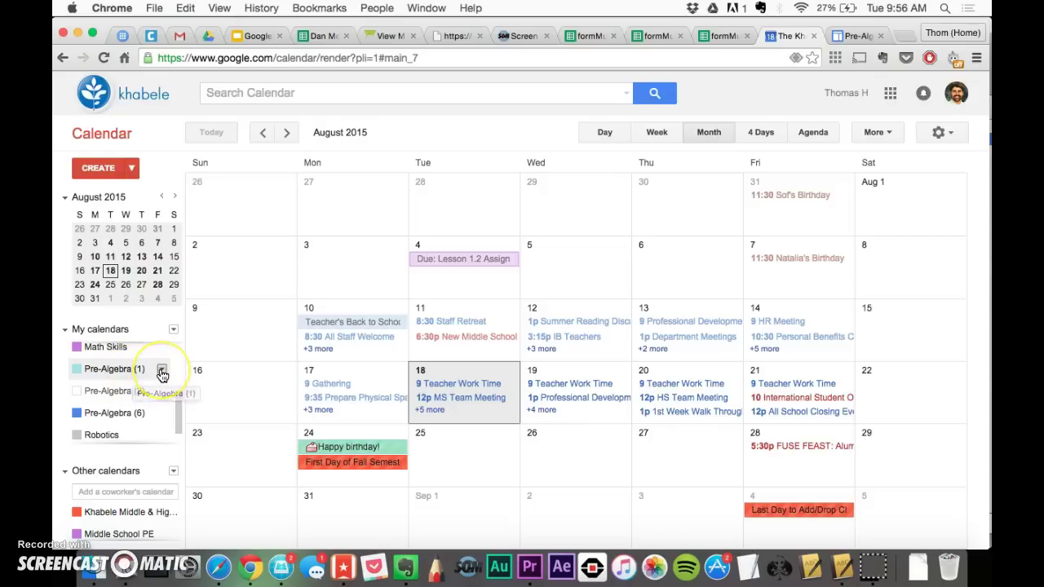
pyautogui.click(157, 393)
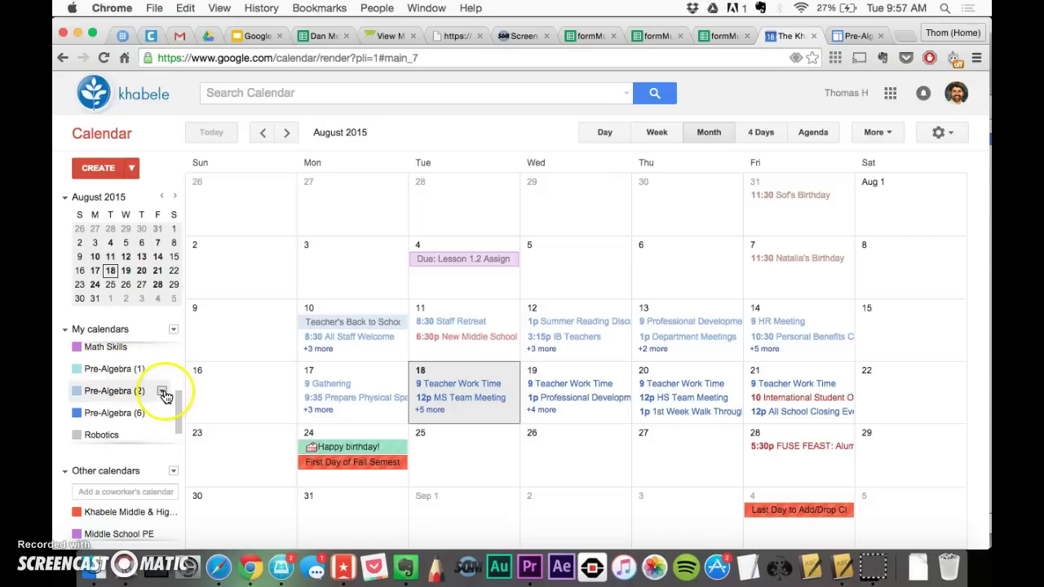
pyautogui.click(163, 392)
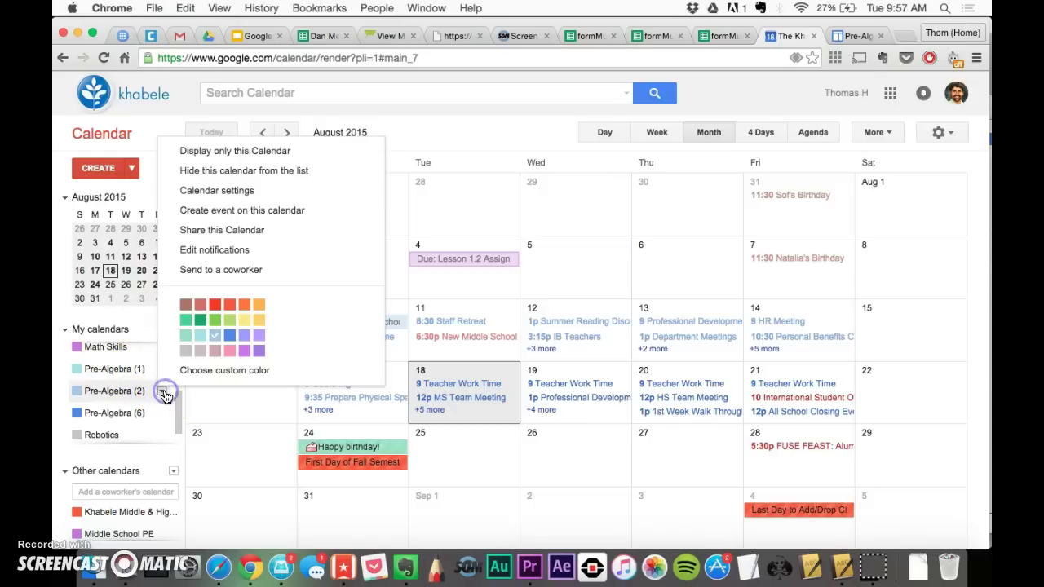
pyautogui.click(226, 193)
pyautogui.scroll(-5, 226, 322)
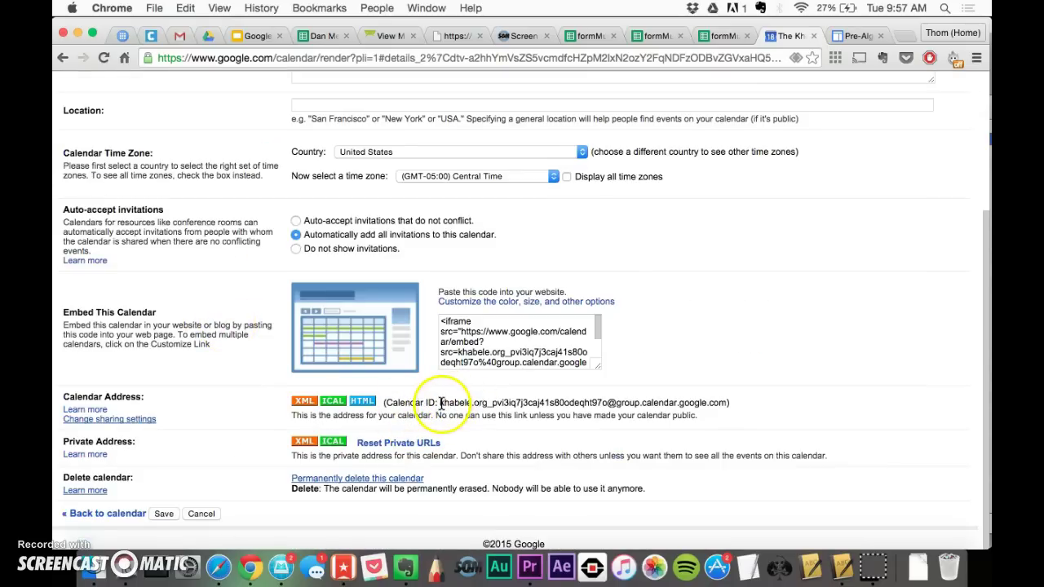
# Step: Copy the Pre-Algebra (2) calendar ID into the Calendar Id field of the merge setup in formMule Calendar2
pyautogui.moveTo(440, 403); pyautogui.dragTo(726, 406)
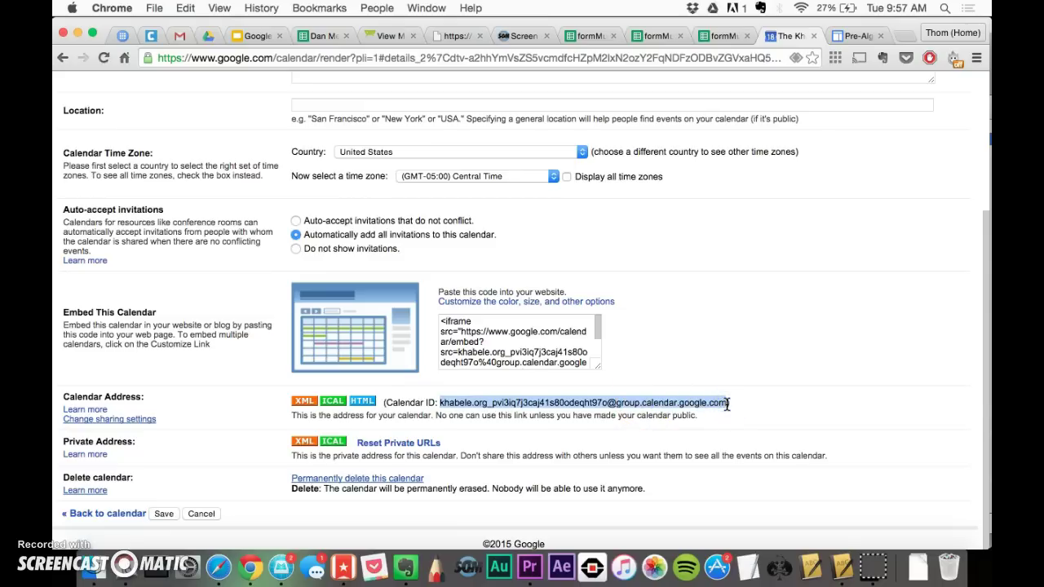
pyautogui.click(721, 36)
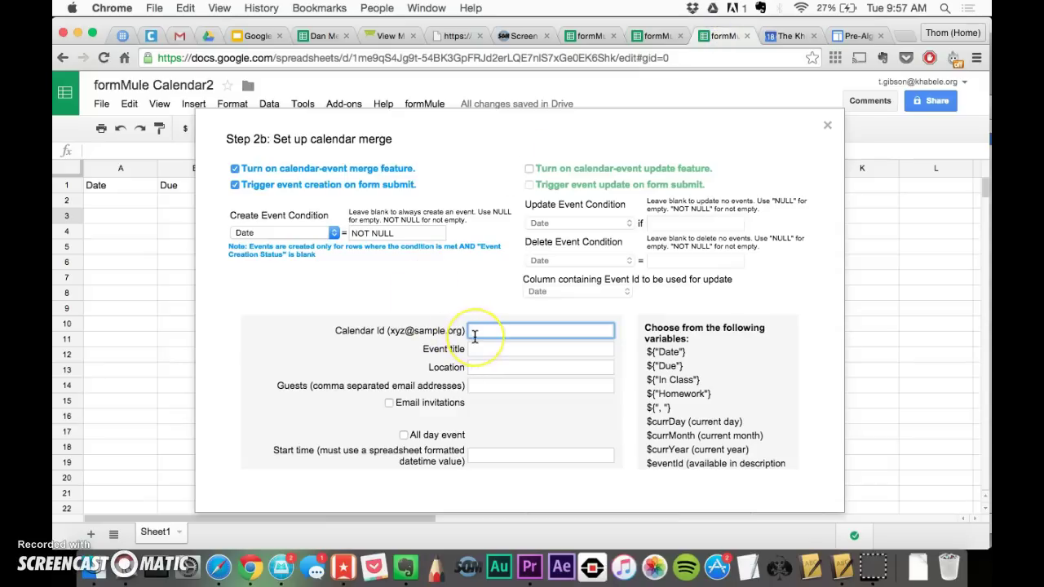
pyautogui.press('super+v')
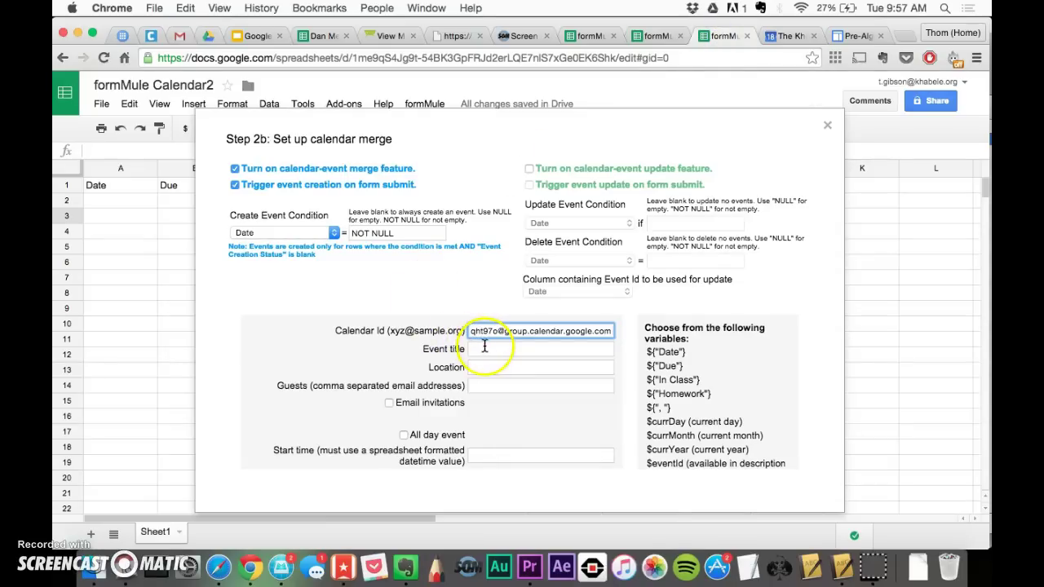
# Step: Set the event title to Due: ${"Due"} and compare it with the May 5 event title on the Pre-Algebra site calendar
pyautogui.click(485, 348)
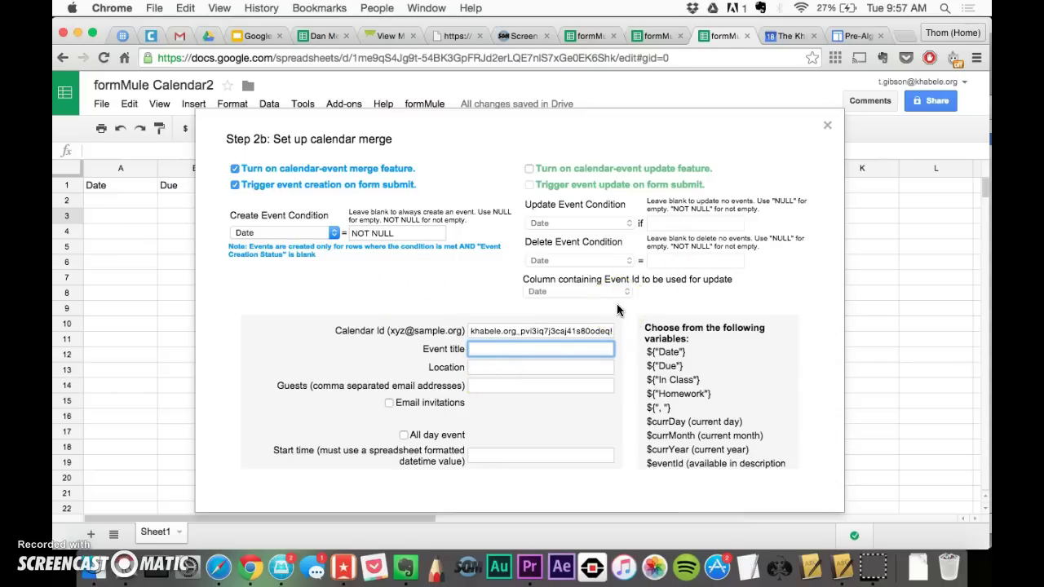
pyautogui.write('Due:')
pyautogui.click(689, 367)
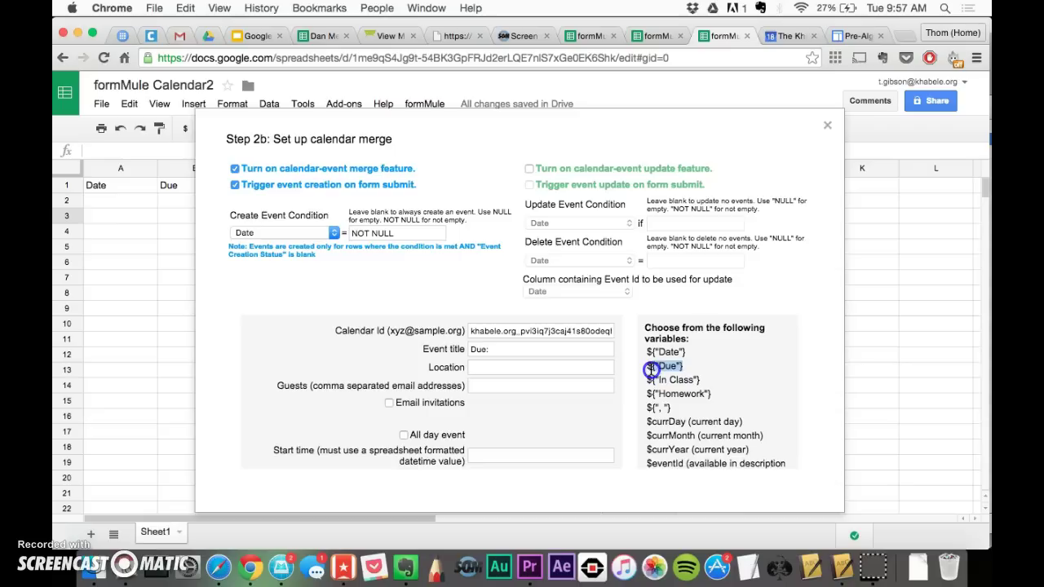
pyautogui.click(526, 349)
pyautogui.write('${"Due"}')
pyautogui.click(493, 349)
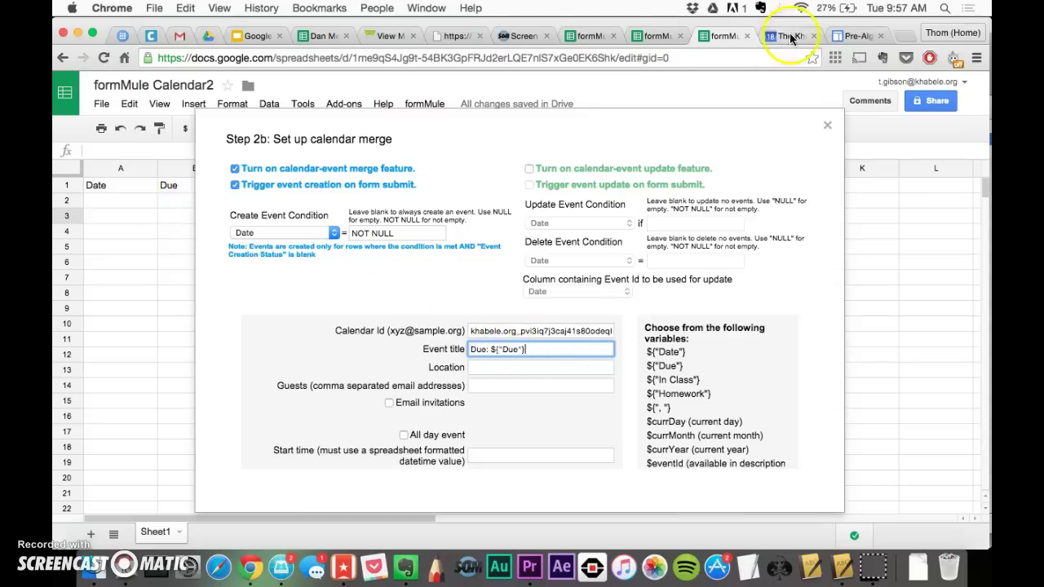
pyautogui.click(863, 36)
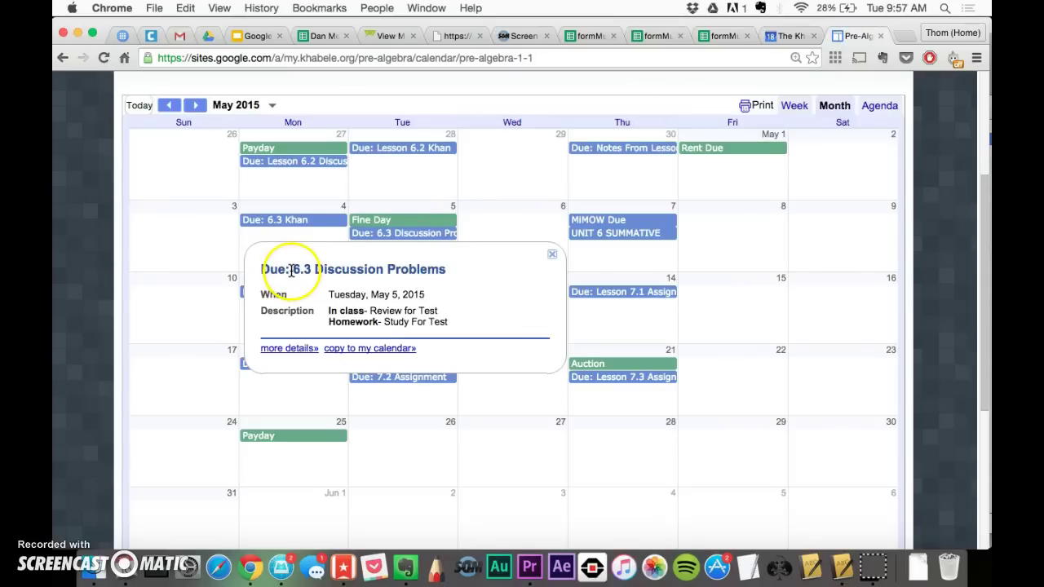
pyautogui.click(724, 36)
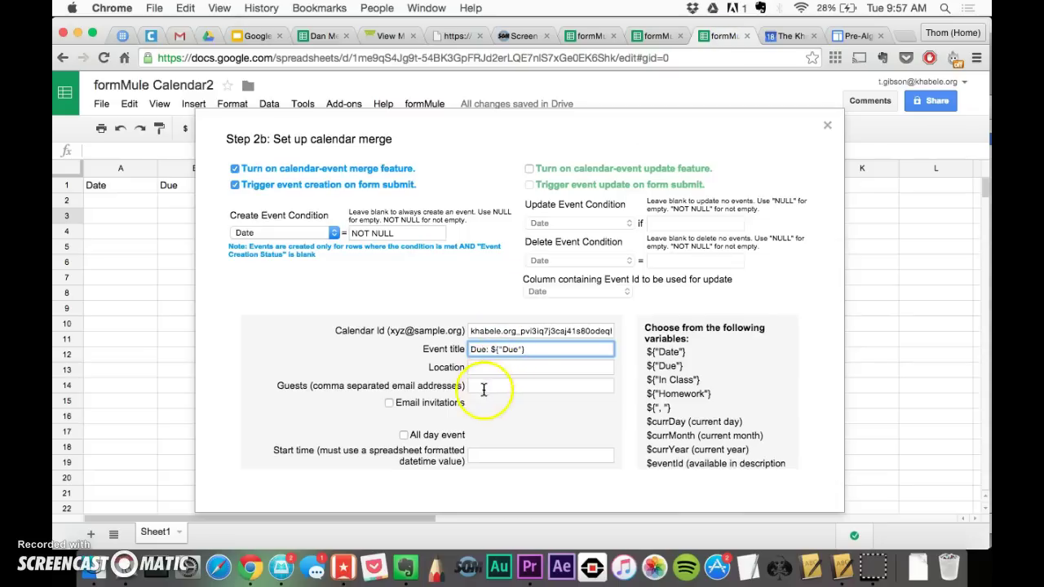
# Step: Make the merged events all-day events and set their start time to the ${"Date"} variable
pyautogui.scroll(-5, 490, 379)
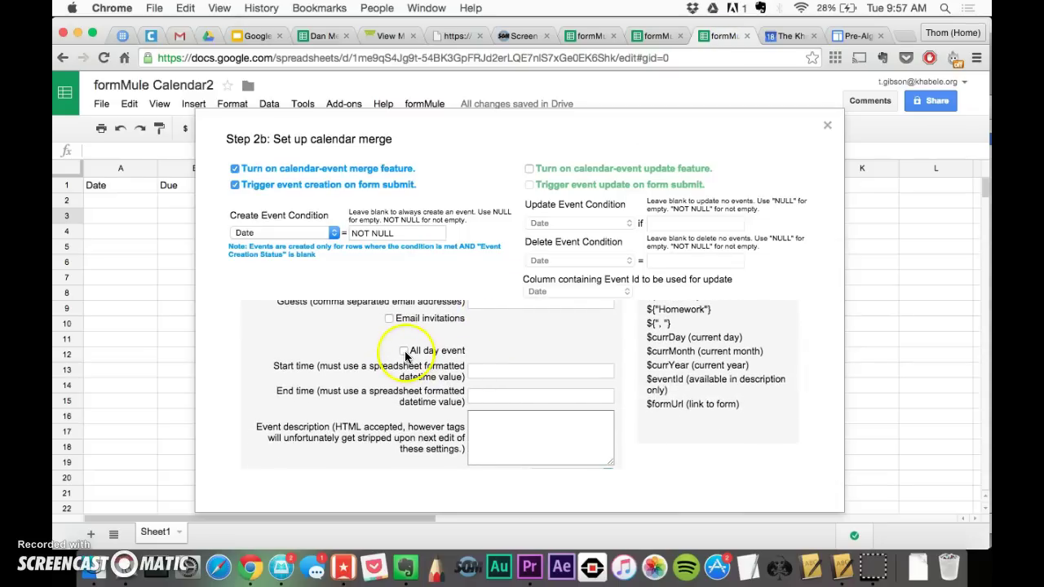
pyautogui.click(403, 352)
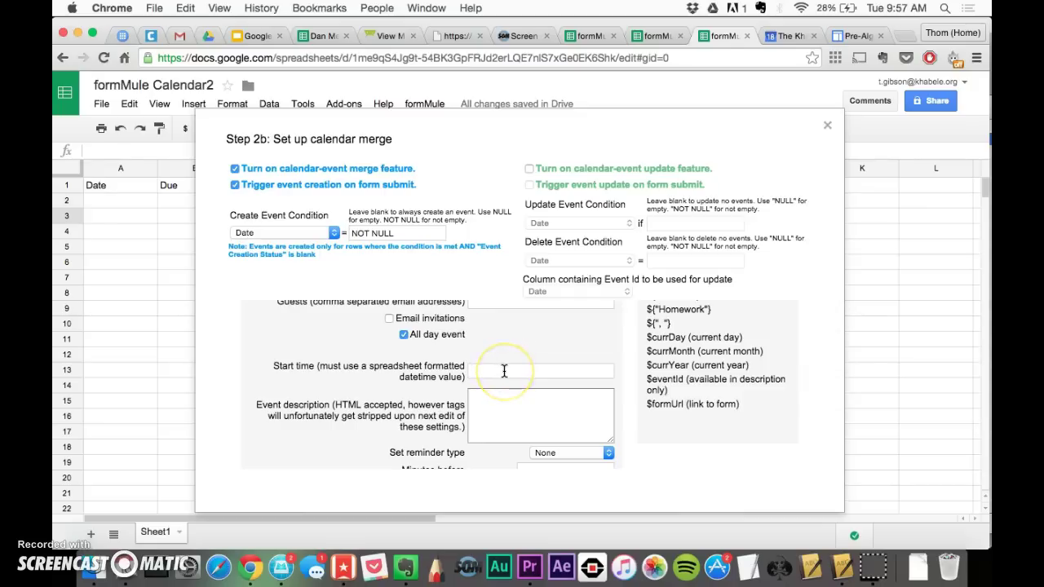
pyautogui.click(504, 371)
pyautogui.scroll(3, 504, 371)
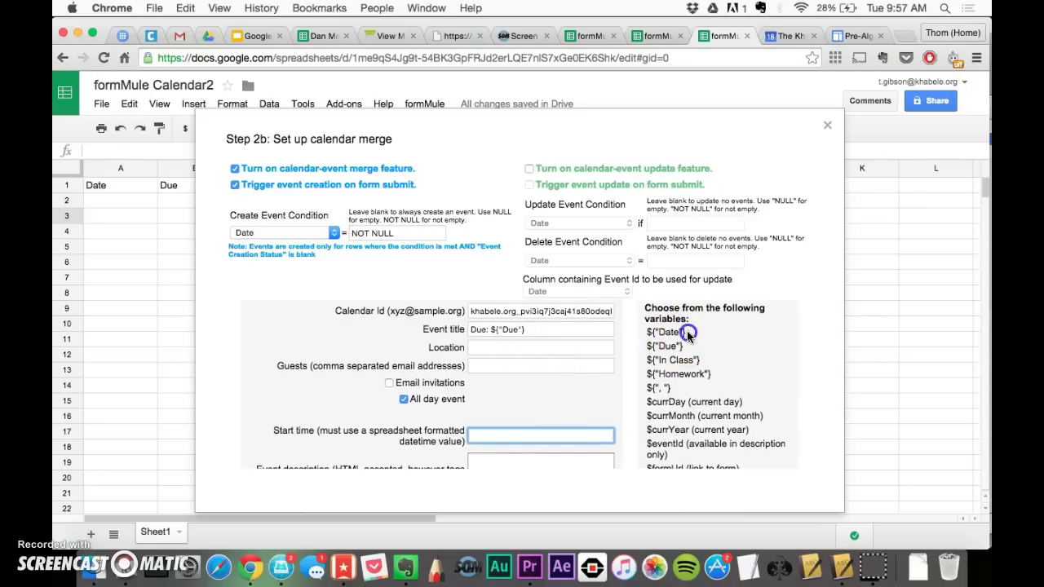
pyautogui.moveTo(687, 331); pyautogui.dragTo(641, 332)
pyautogui.press('super+c')
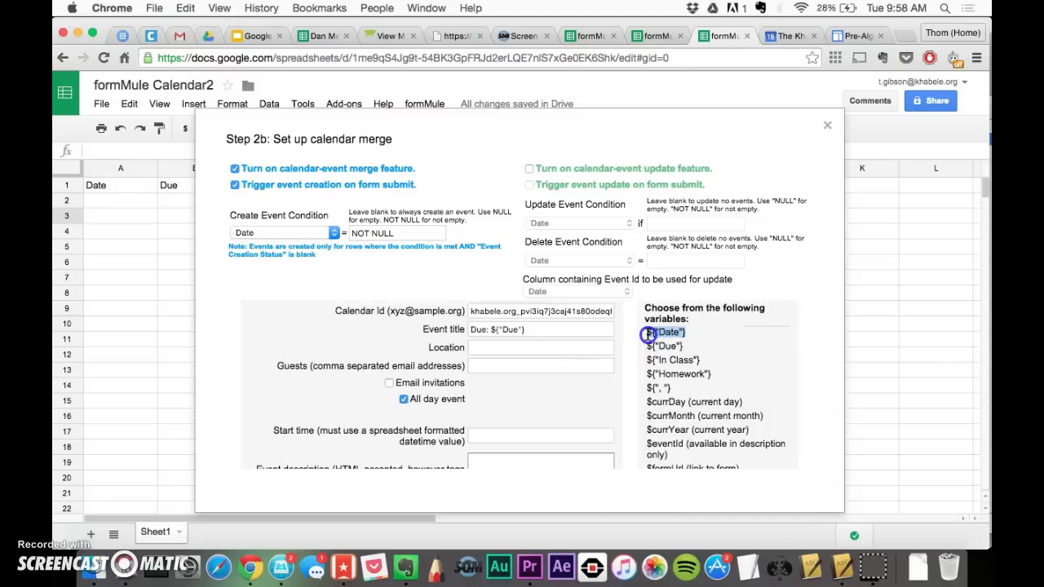
pyautogui.click(487, 438)
pyautogui.press('super+v')
# Step: Start the event description with the label "In Class:" and the ${"In Class"} variable on the line below it
pyautogui.scroll(-5, 487, 438)
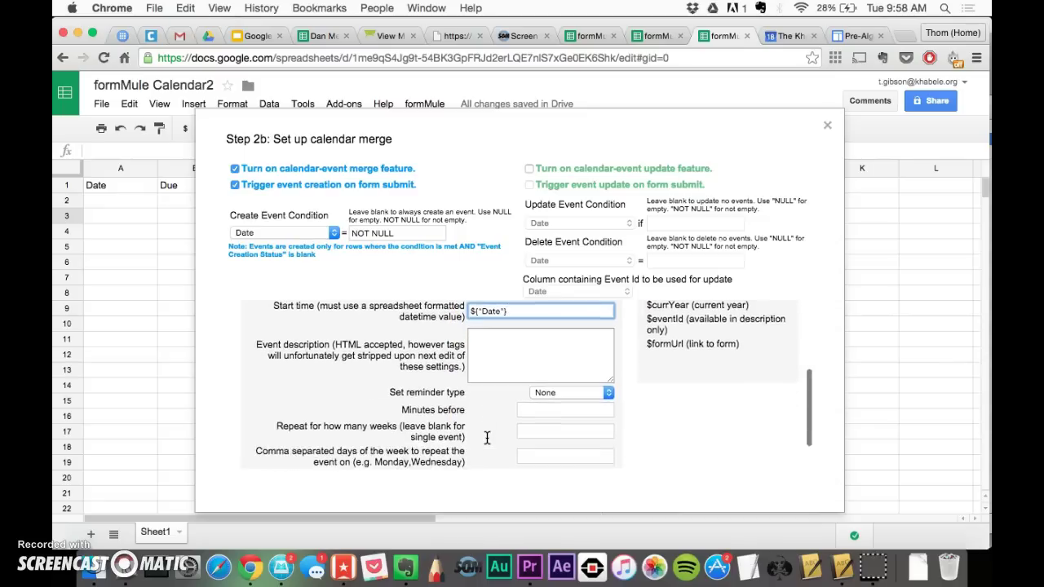
pyautogui.scroll(4, 522, 346)
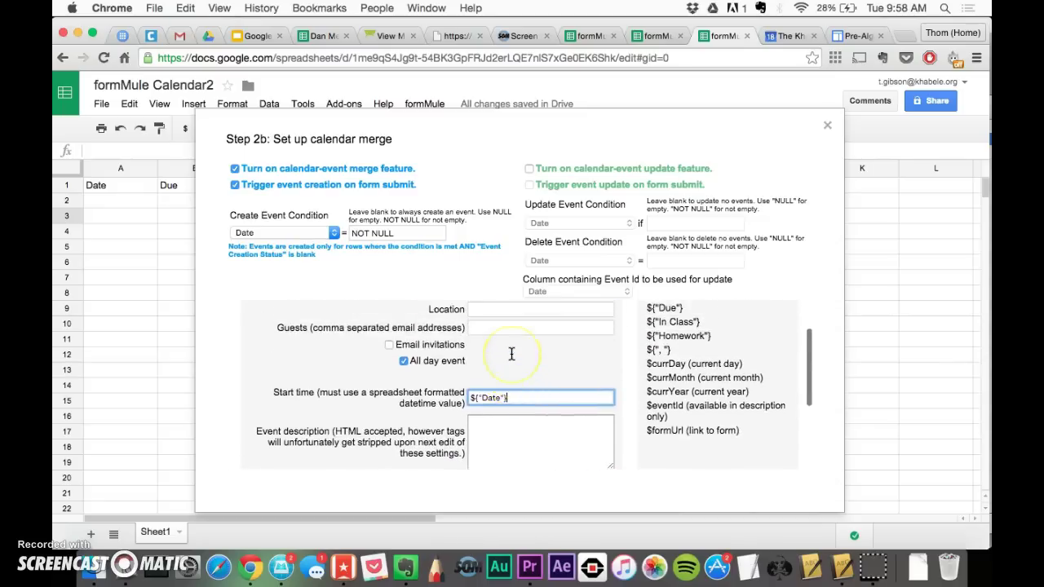
pyautogui.scroll(-2, 512, 353)
pyautogui.click(508, 386)
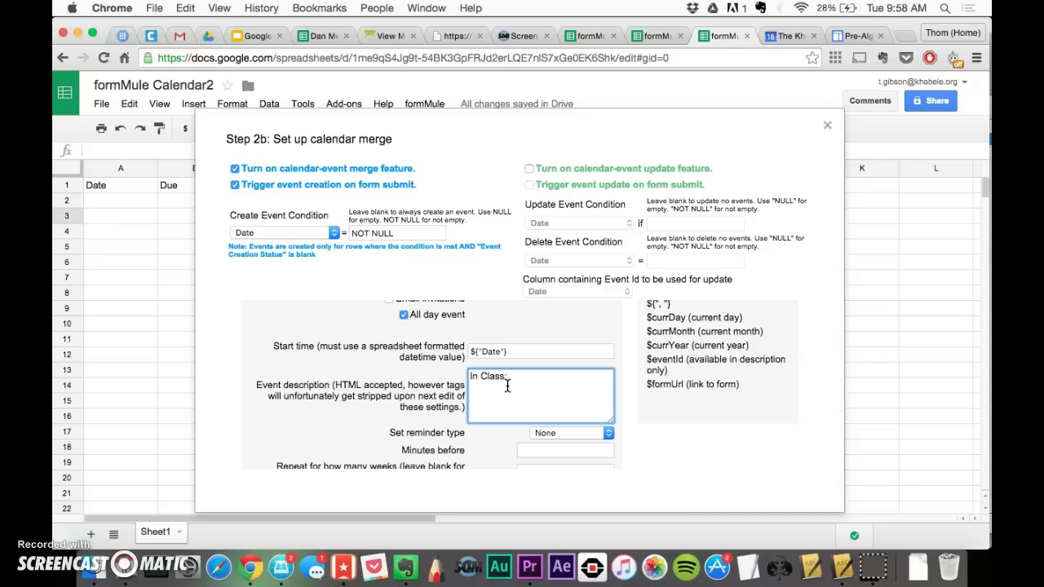
pyautogui.scroll(3, 722, 359)
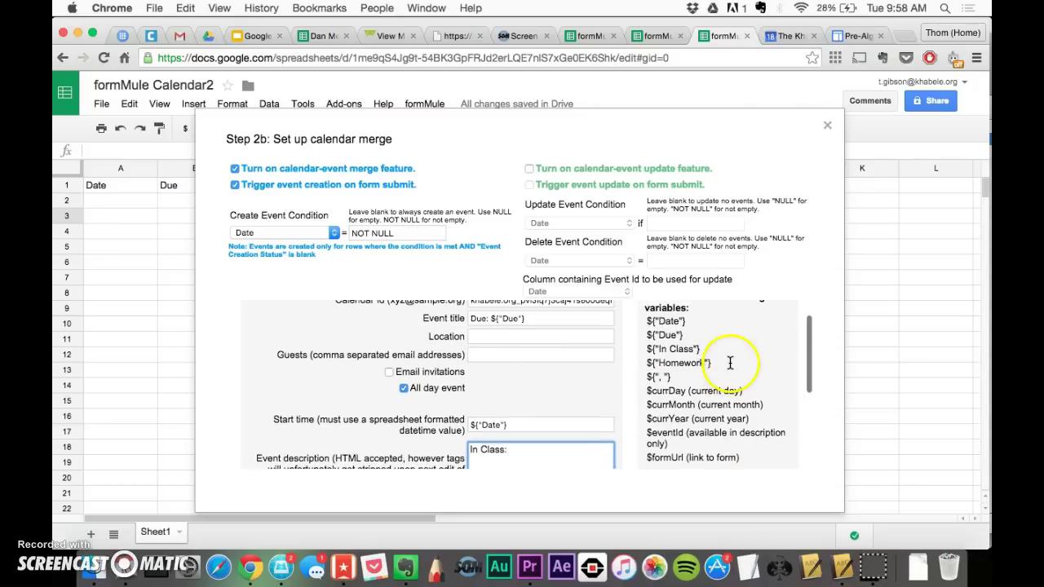
pyautogui.moveTo(705, 349); pyautogui.dragTo(648, 349)
pyautogui.press('super+c')
pyautogui.click(499, 460)
pyautogui.press('super+v')
pyautogui.scroll(-3, 497, 460)
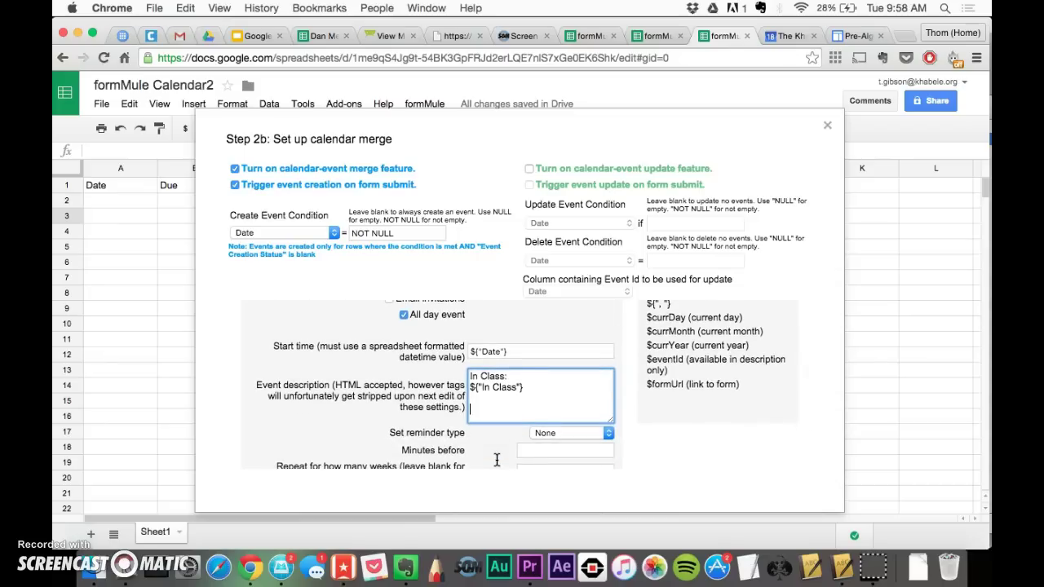
# Step: Add the label "Homework:" to the event description, followed by the ${"Homework"} variable on its own line
pyautogui.write('Homework:')
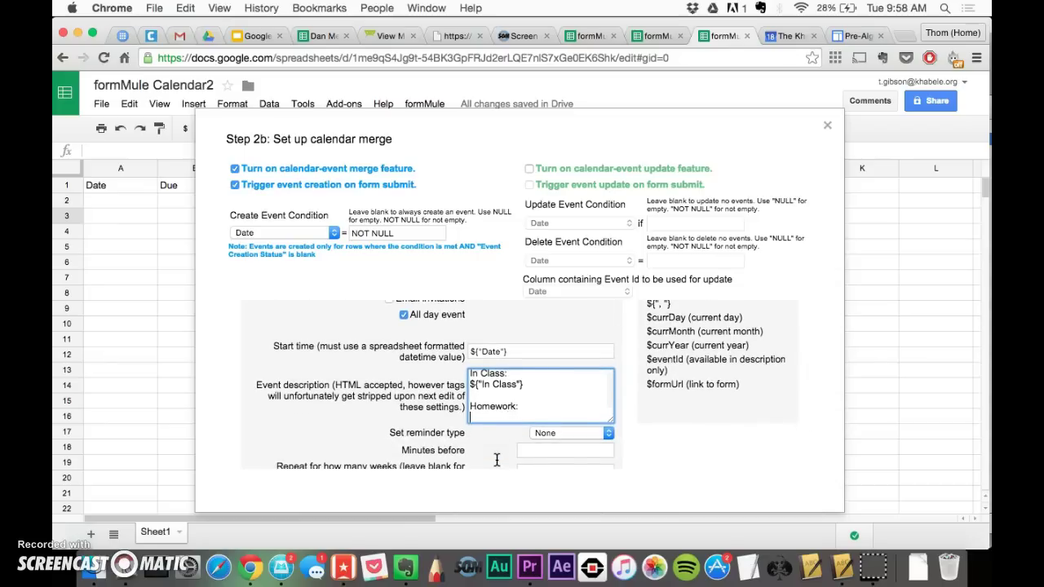
pyautogui.scroll(2, 677, 394)
pyautogui.moveTo(714, 339); pyautogui.dragTo(650, 339)
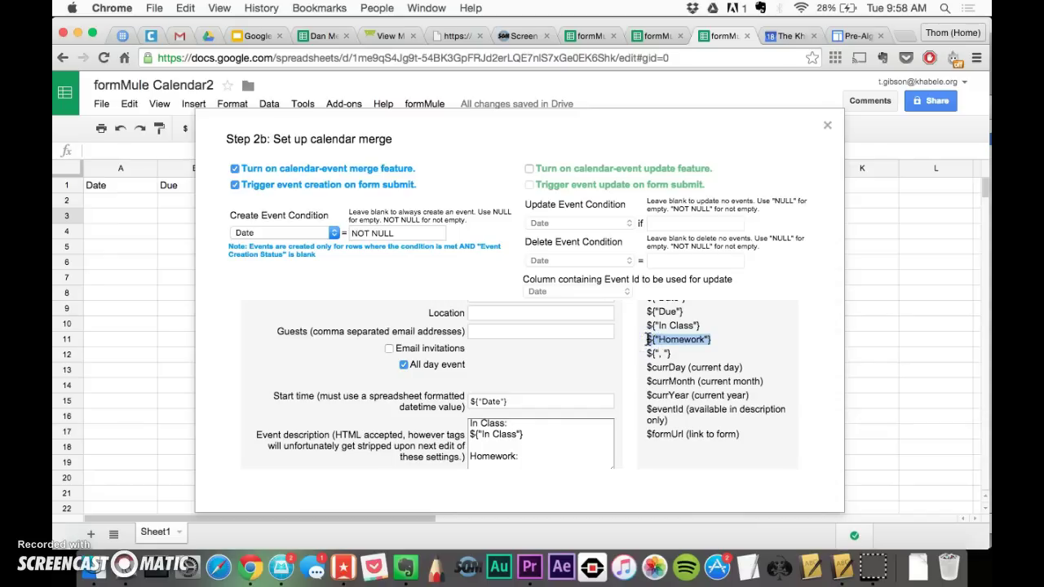
pyautogui.scroll(-3, 522, 403)
pyautogui.click(489, 403)
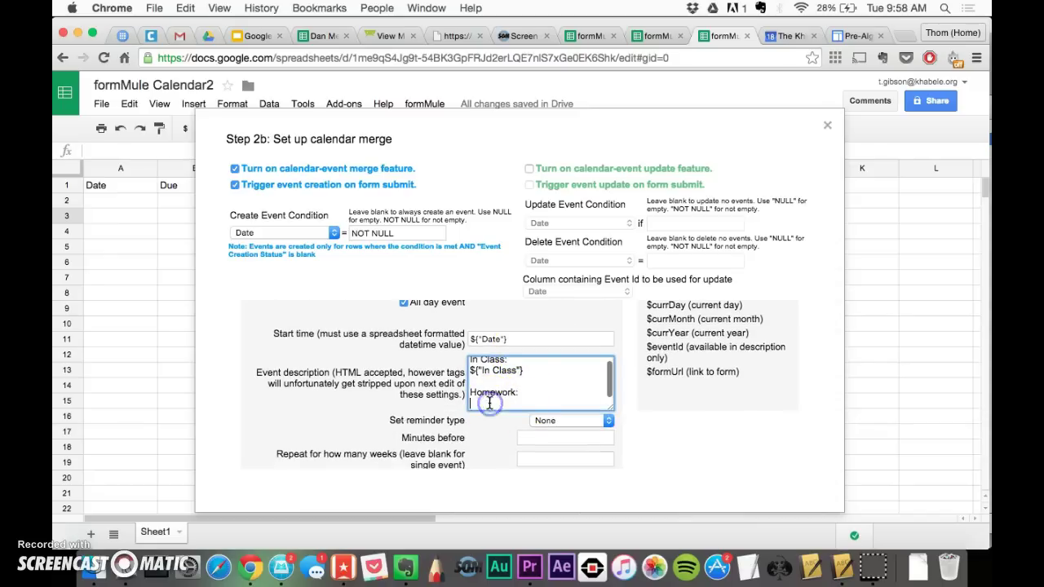
pyautogui.press('super+v')
# Step: Check the description formatting of the May 5 event on the Pre-Algebra site, and wrap the description's "In Class:" label in <b> and </b> tags
pyautogui.scroll(1, 482, 390)
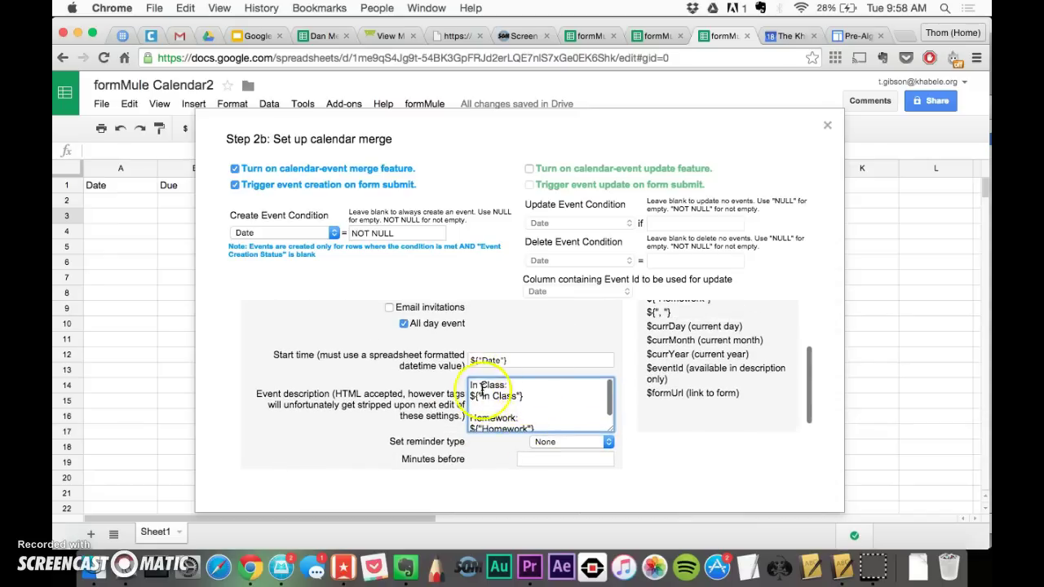
pyautogui.hotkey('ctrl', 'Tab')
pyautogui.hotkey('ctrl', 'Tab')
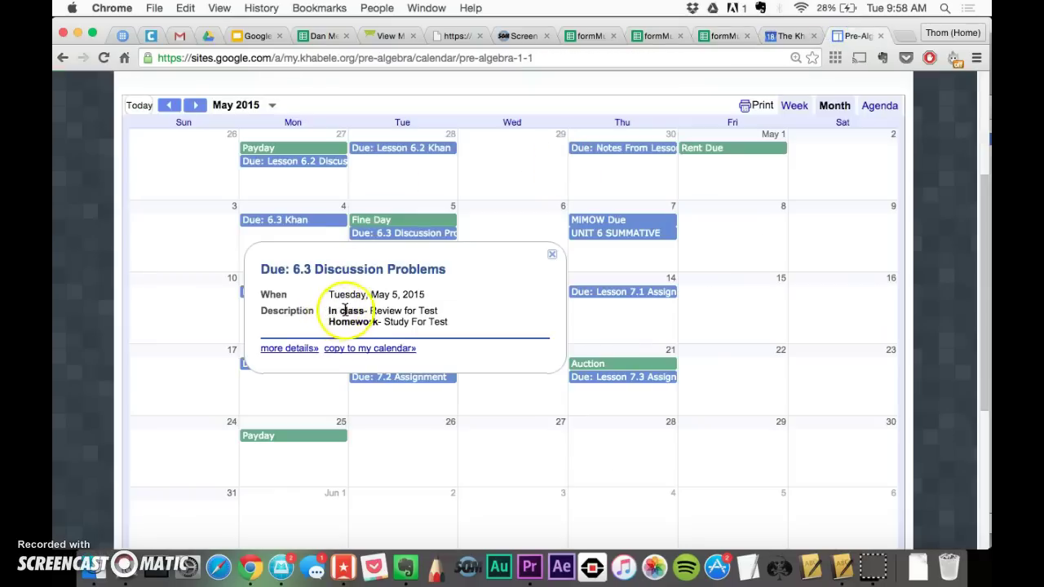
pyautogui.click(722, 35)
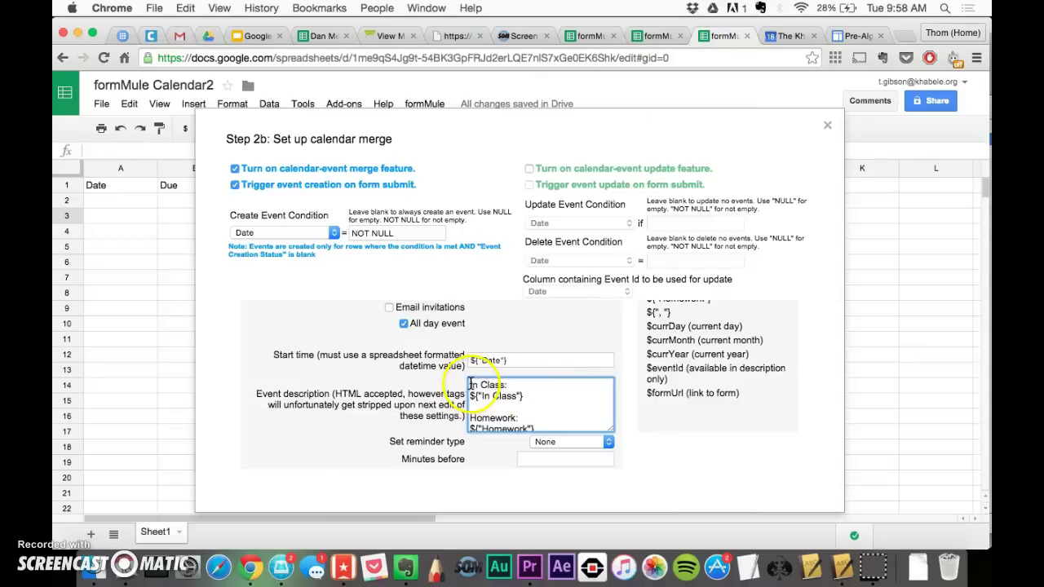
pyautogui.moveTo(469, 385); pyautogui.dragTo(495, 385)
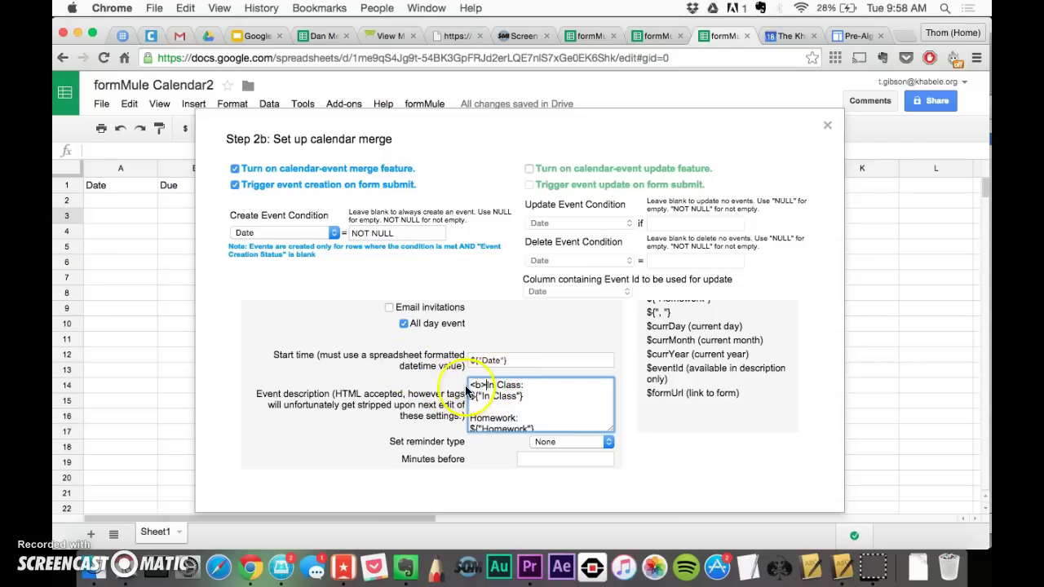
pyautogui.click(528, 384)
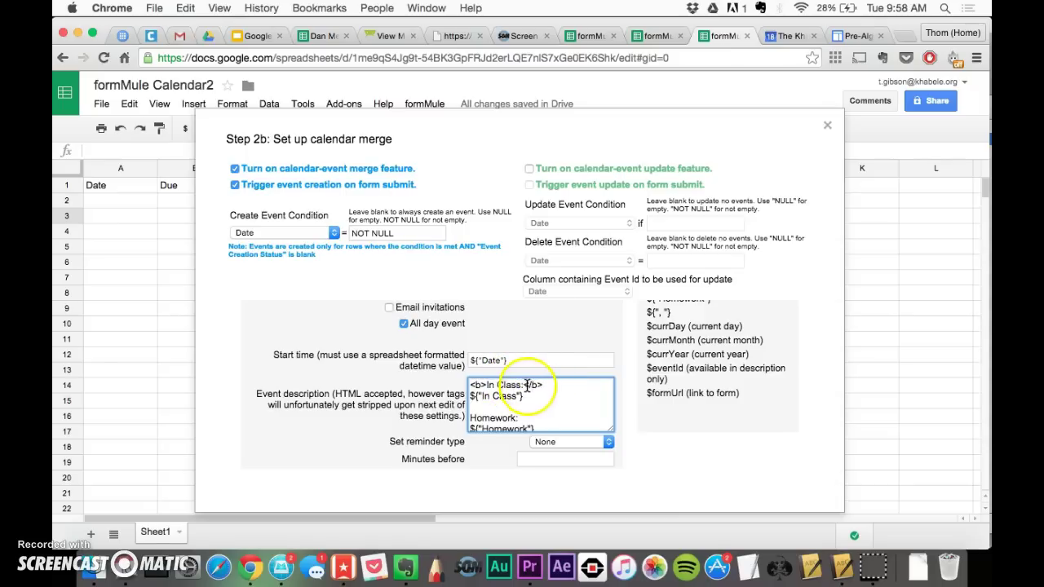
# Step: Wrap the "Homework:" label in the event description in <b> and </b> tags, and review the description's layout
pyautogui.scroll(-2, 530, 385)
pyautogui.click(472, 390)
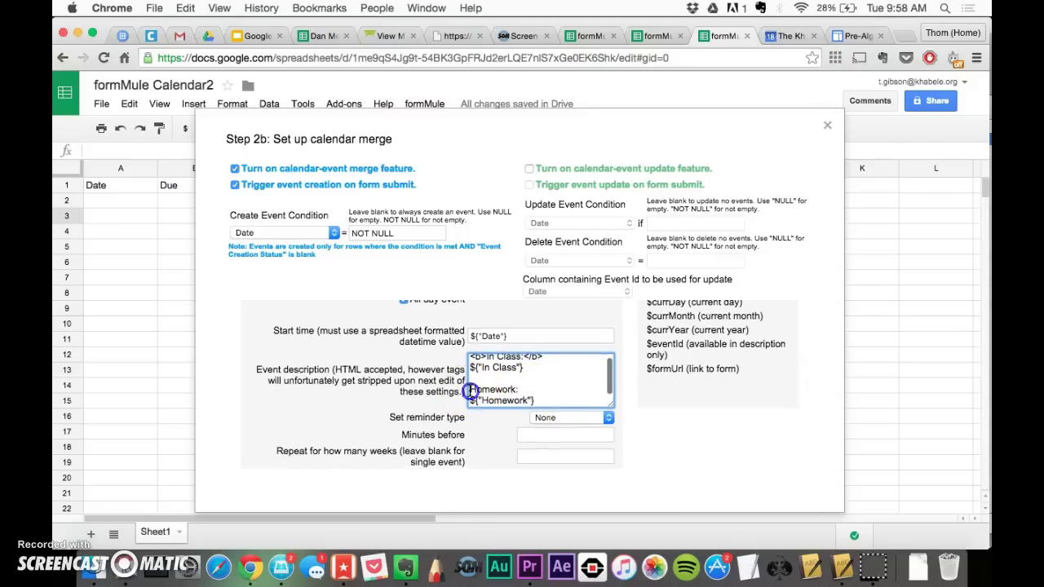
pyautogui.write('<b>')
pyautogui.click(542, 389)
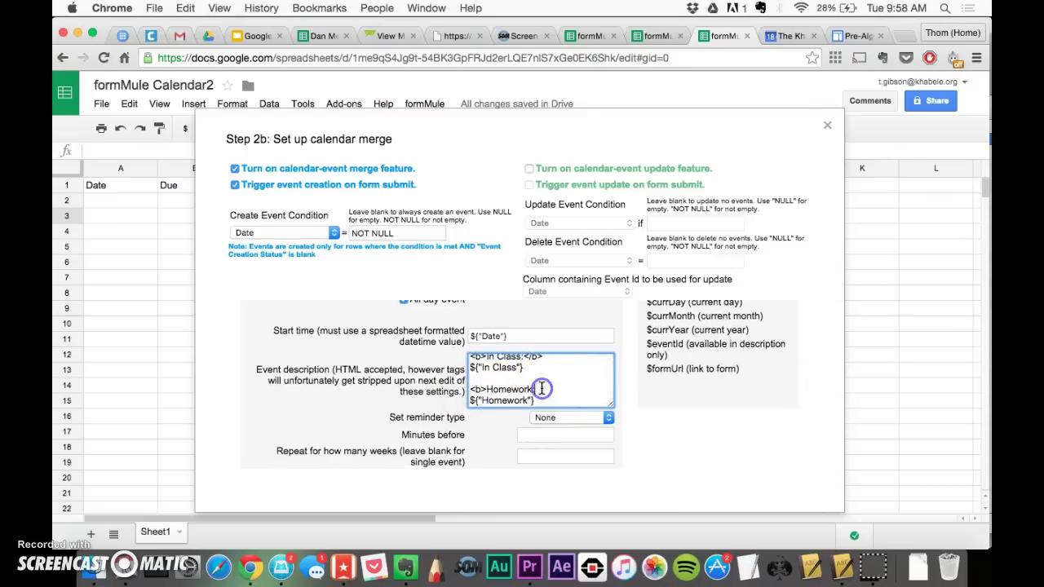
pyautogui.write('</b>')
pyautogui.scroll(1, 535, 371)
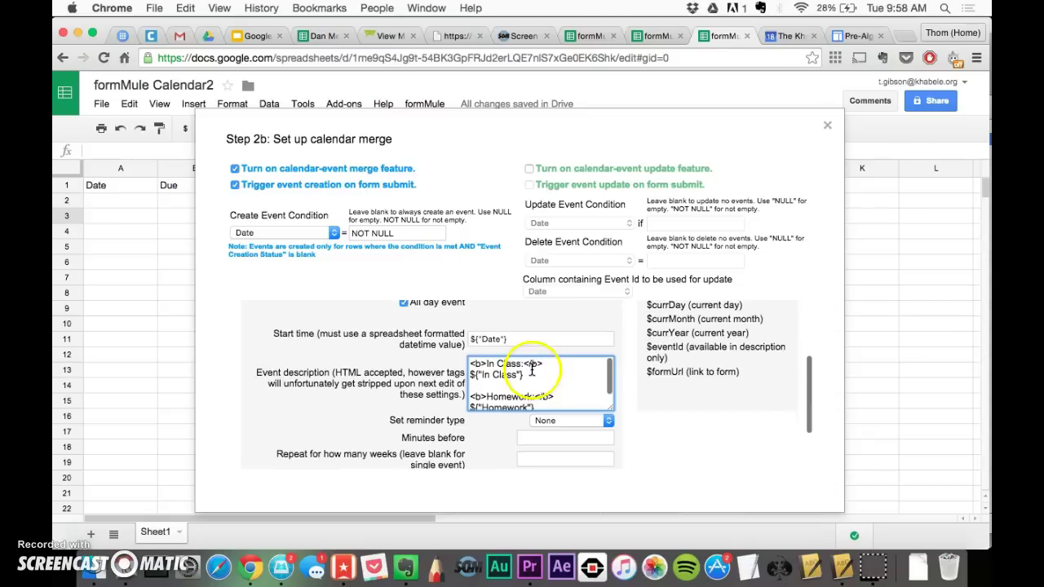
pyautogui.click(537, 397)
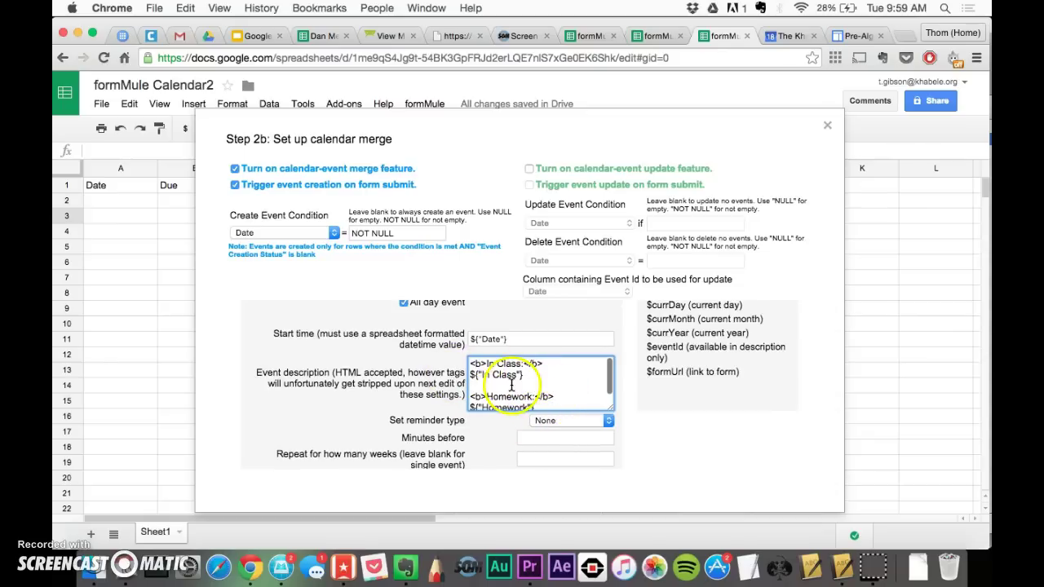
pyautogui.scroll(-1, 493, 376)
pyautogui.scroll(2, 493, 377)
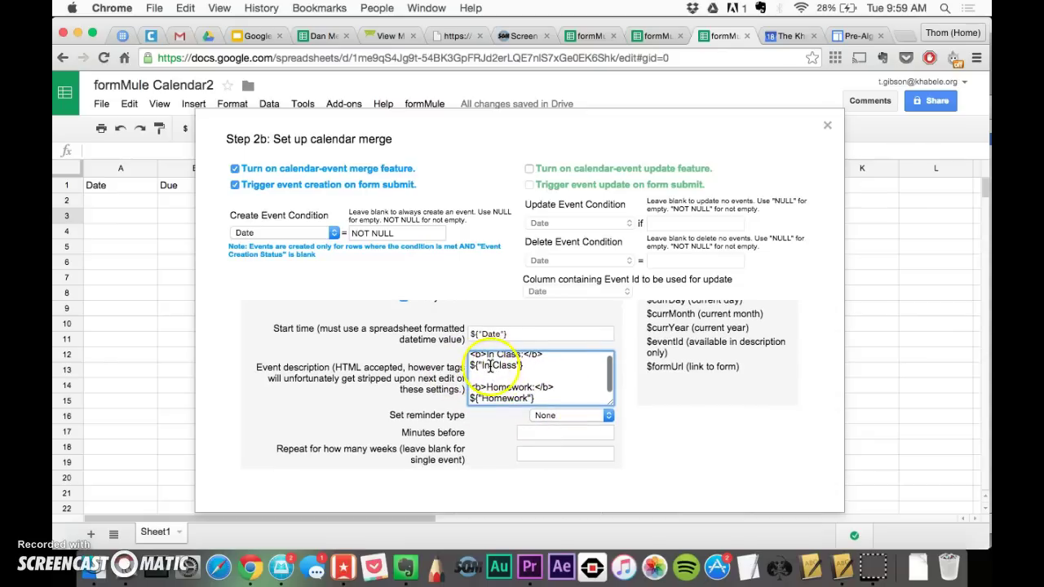
pyautogui.scroll(-2, 495, 396)
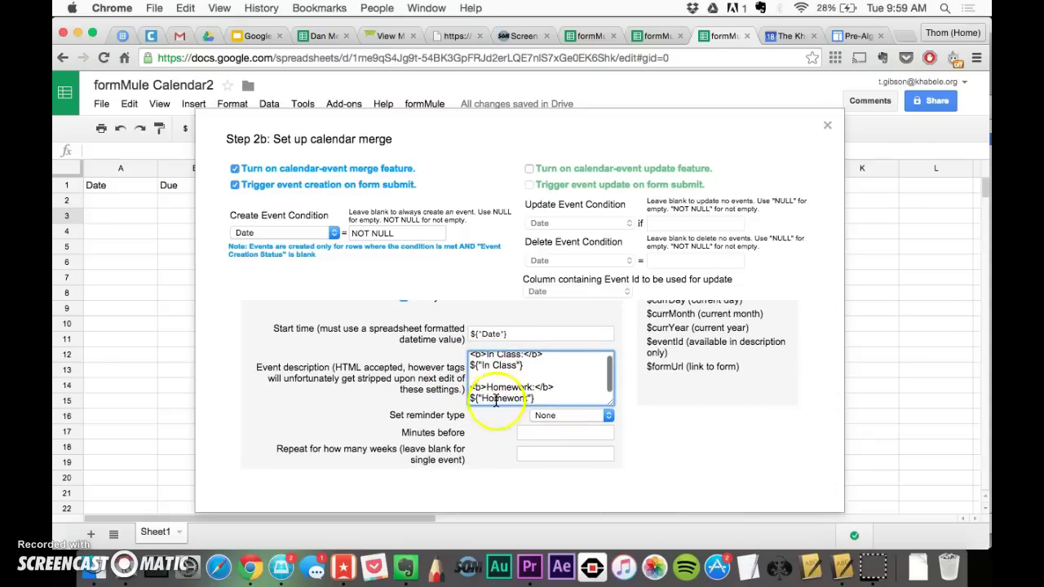
pyautogui.click(858, 36)
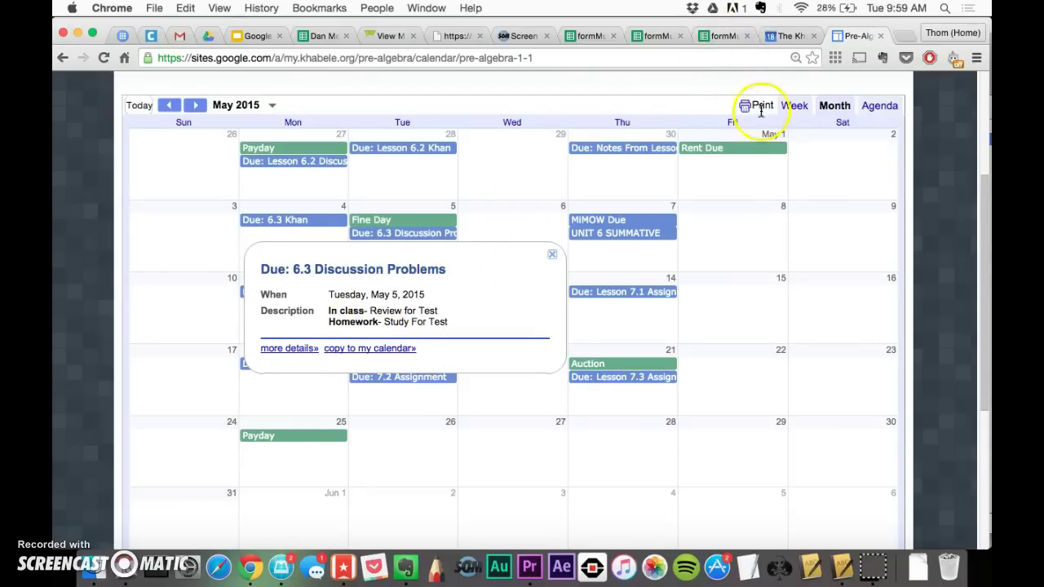
pyautogui.click(724, 36)
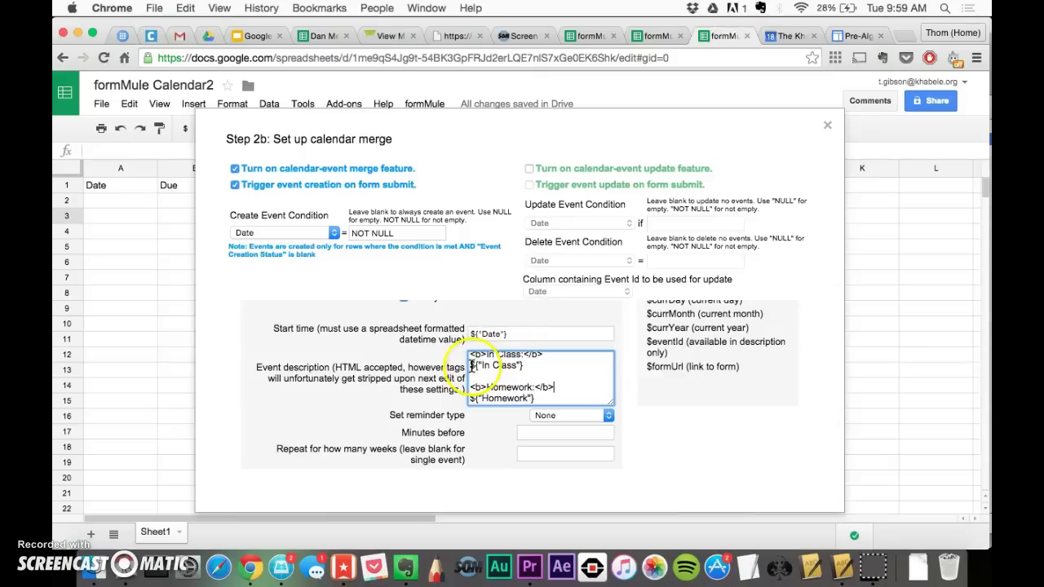
pyautogui.click(470, 366)
pyautogui.press('BackSpace')
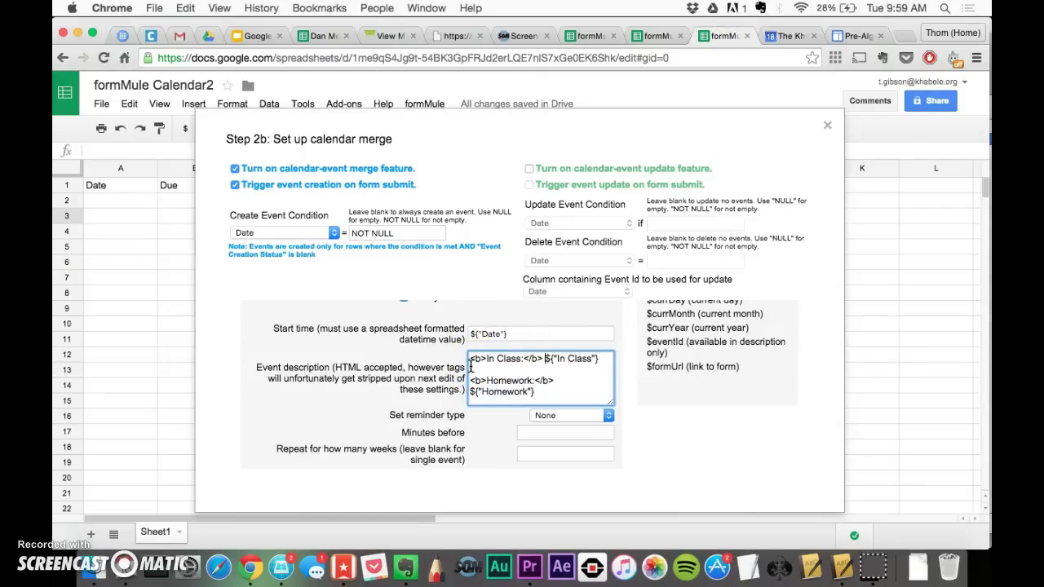
pyautogui.press('Return')
# Step: Save the calendar merge settings
pyautogui.scroll(-2, 653, 402)
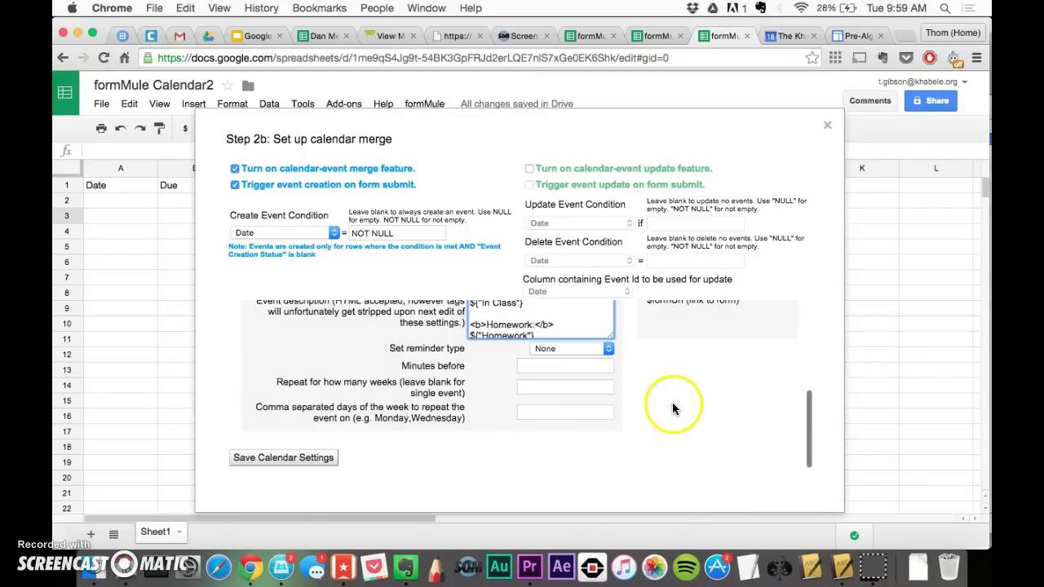
pyautogui.click(304, 459)
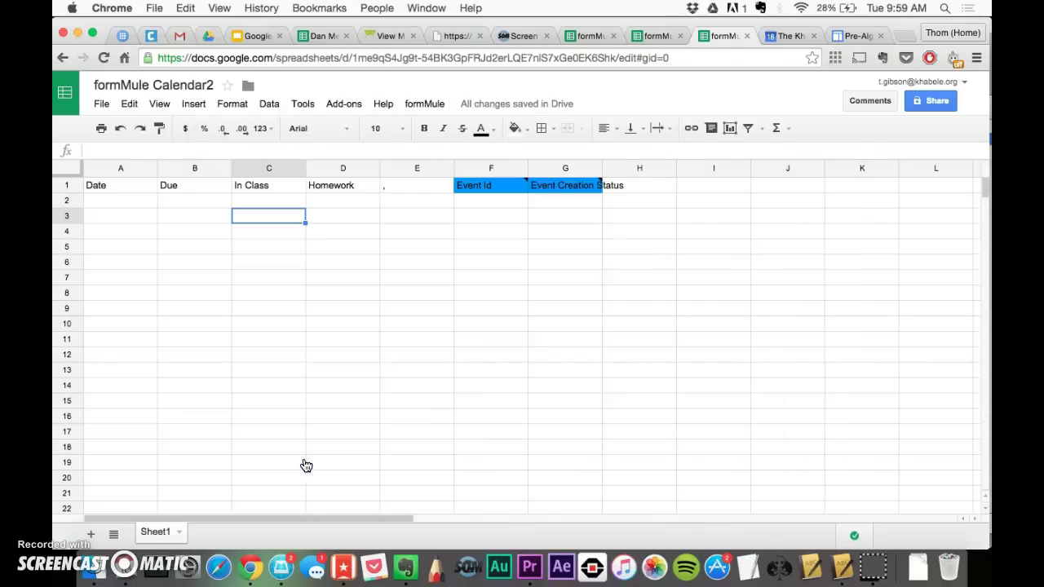
# Step: Fill row 2 with 7/19/2015 under Date and "Lesson 4.3 Assignment" under Due
pyautogui.click(108, 202)
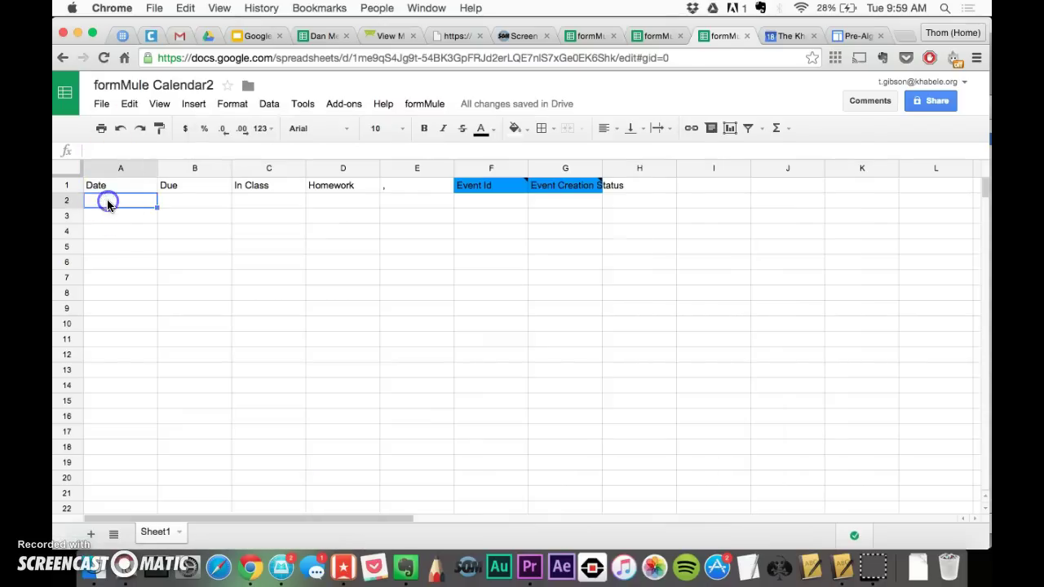
pyautogui.write('7/19/2015')
pyautogui.press('Tab')
pyautogui.write('Less')
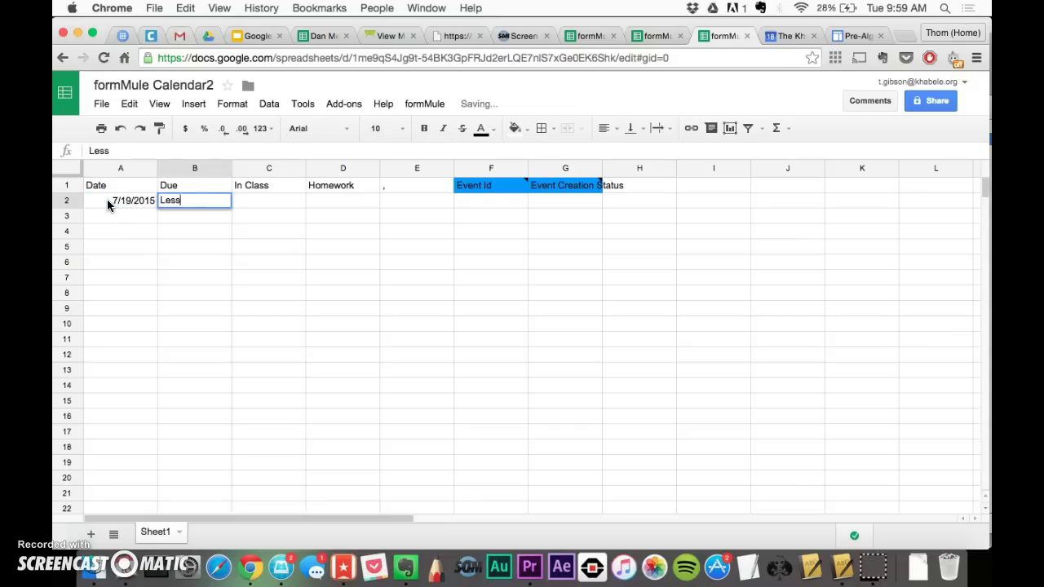
pyautogui.write('on 4.3 ASsig')
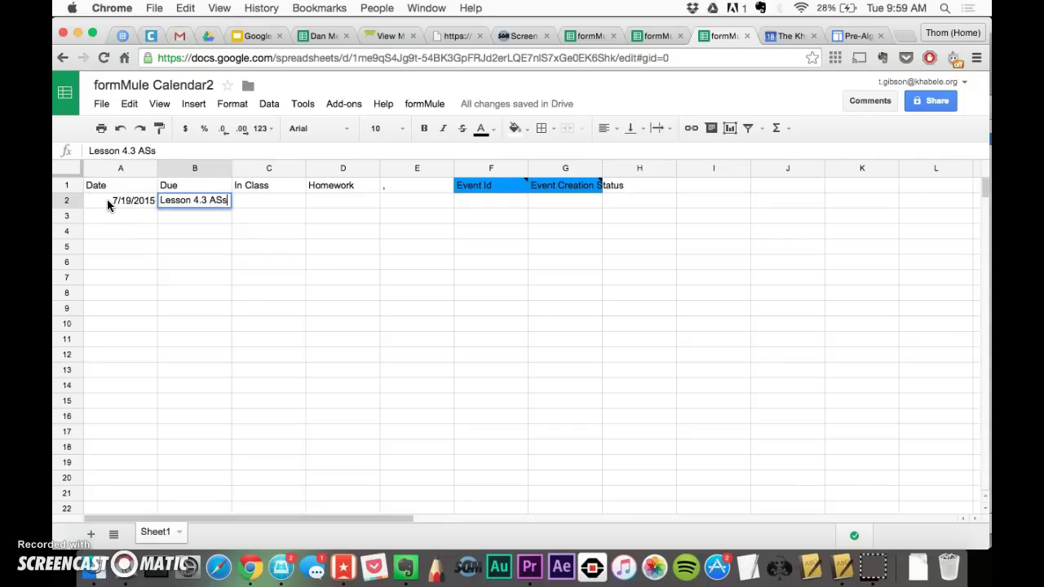
pyautogui.press('BackSpace')
pyautogui.press('BackSpace')
pyautogui.press('BackSpace')
pyautogui.press('BackSpace')
pyautogui.write('ssignment')
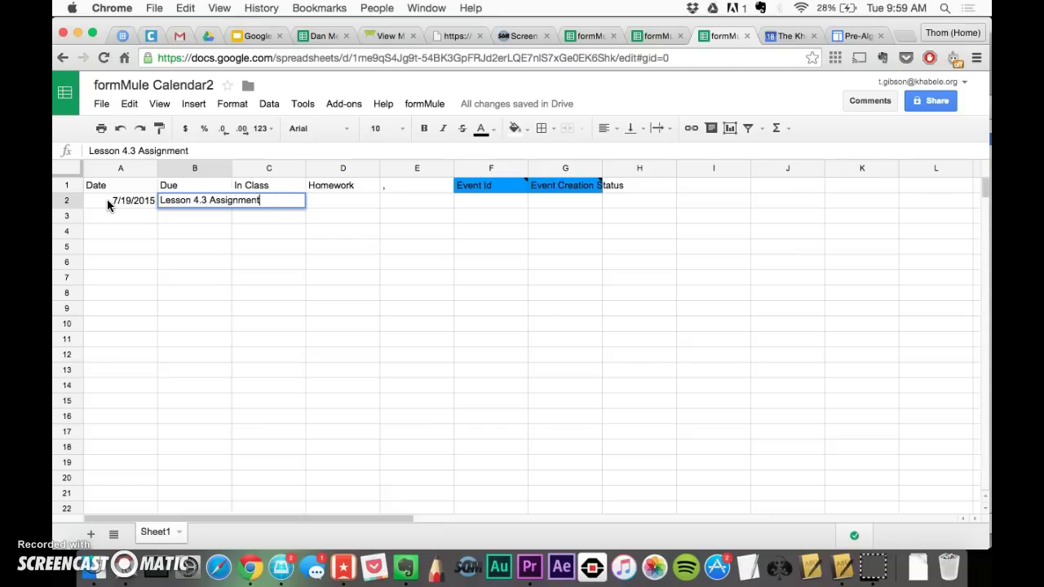
# Step: Complete row 2 with "Review 4.3" under In Class and "Begin 4.4 Reading" under Homework
pyautogui.press('Tab')
pyautogui.write('REvi')
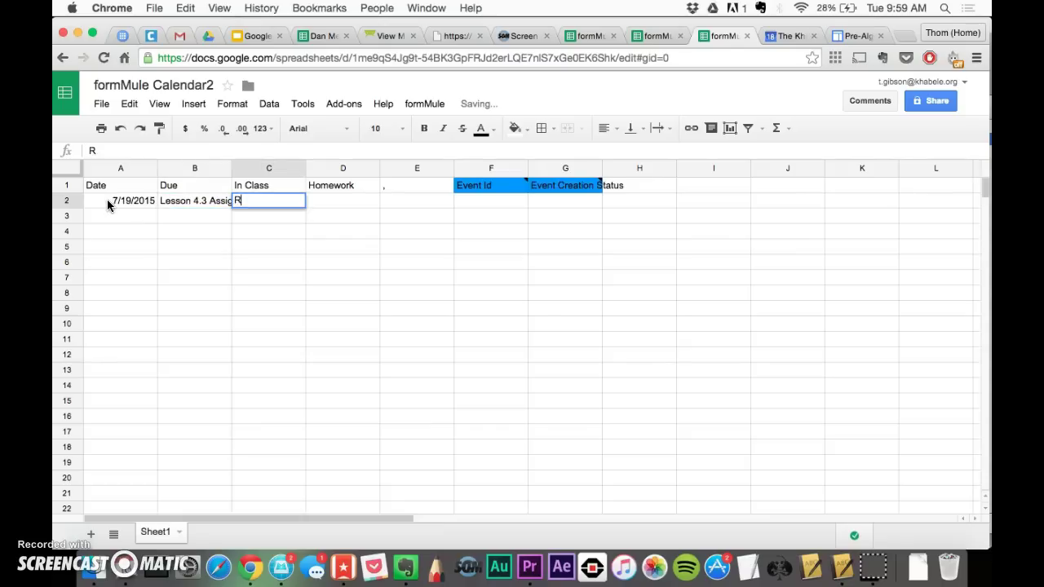
pyautogui.press('BackSpace')
pyautogui.press('BackSpace')
pyautogui.press('BackSpace')
pyautogui.write('eview 4.3')
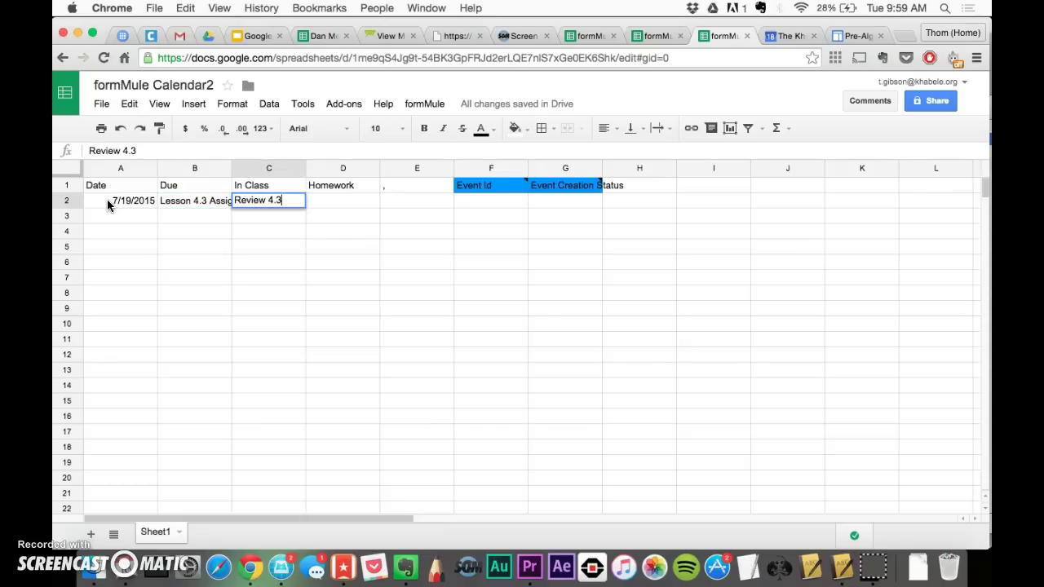
pyautogui.press('Tab')
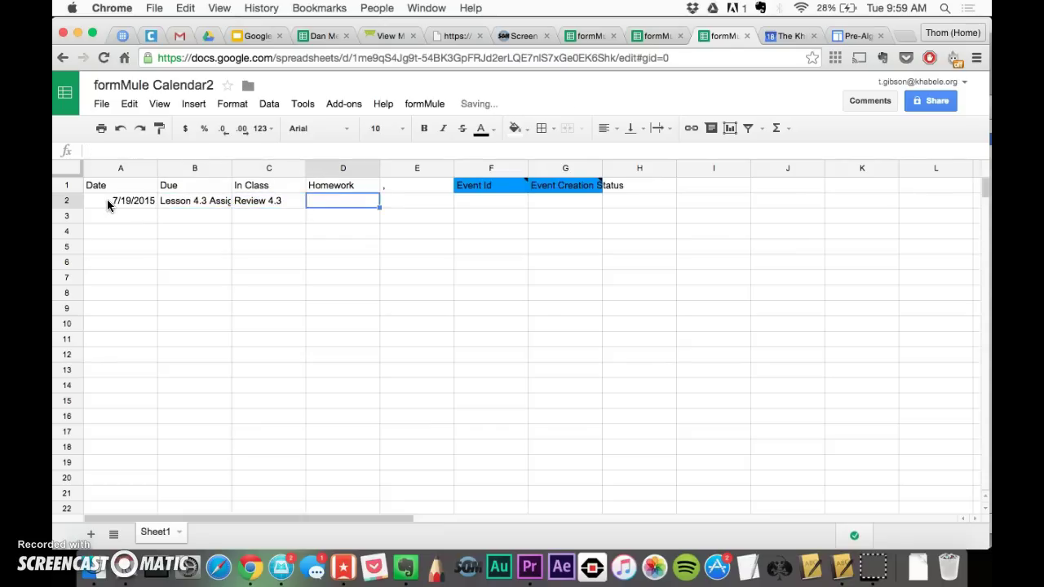
pyautogui.write('Beg')
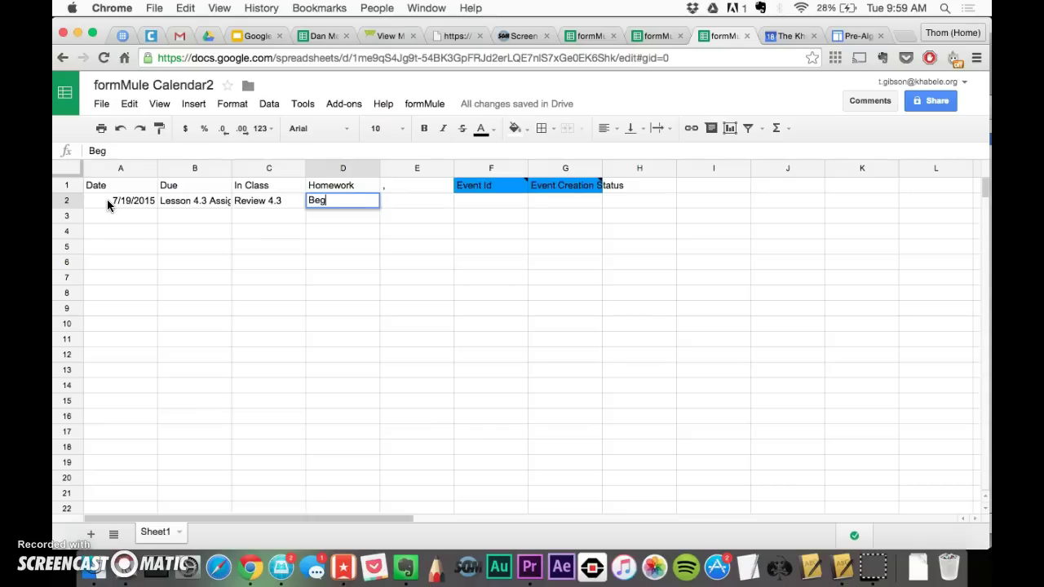
pyautogui.write('in 4.4')
pyautogui.write(' Reading')
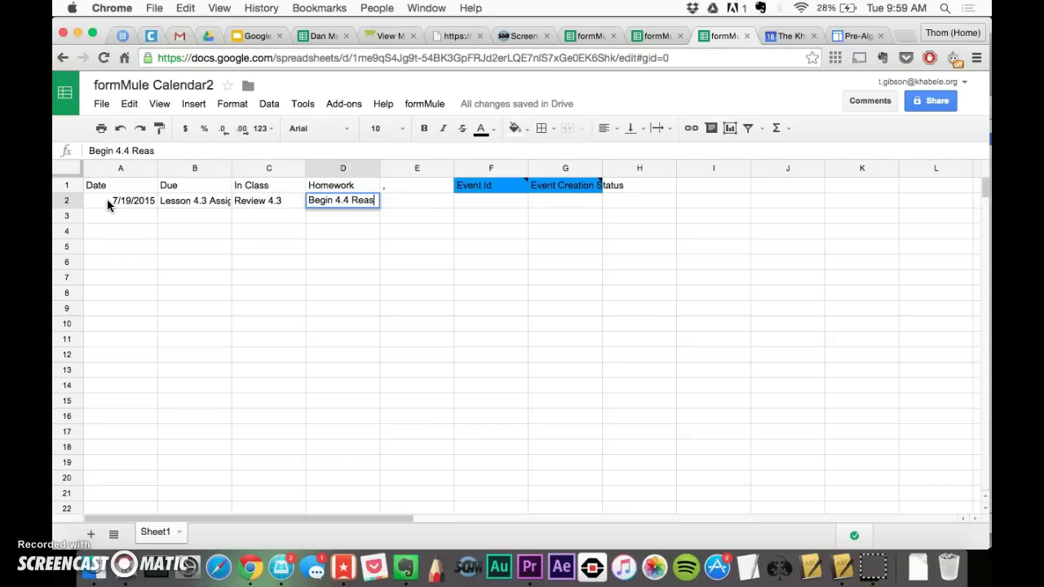
pyautogui.press('Return')
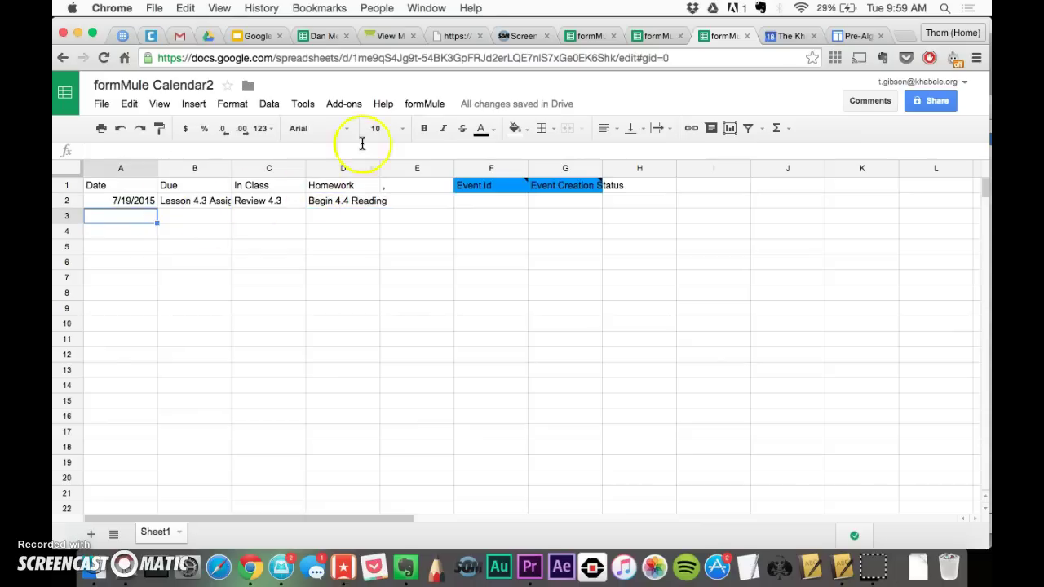
# Step: Preview the calendar event that the formMule manual merge will create, and run the merge
pyautogui.click(421, 108)
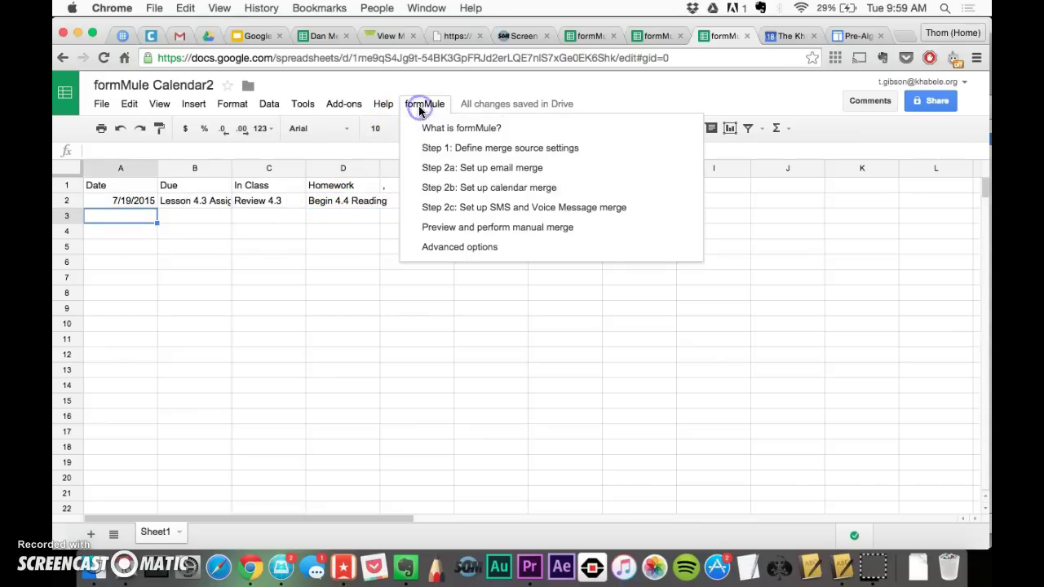
pyautogui.click(475, 228)
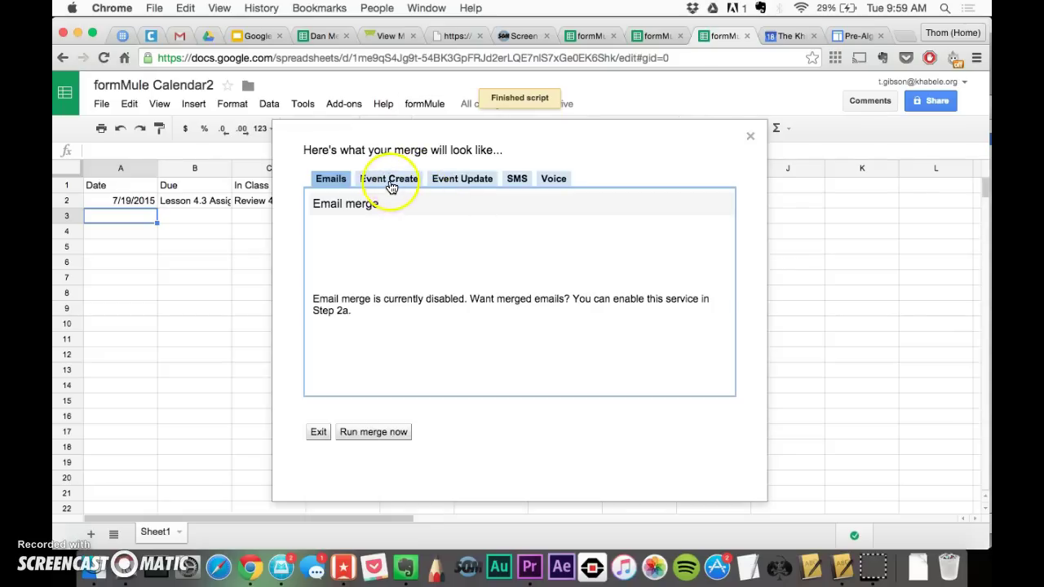
pyautogui.click(406, 182)
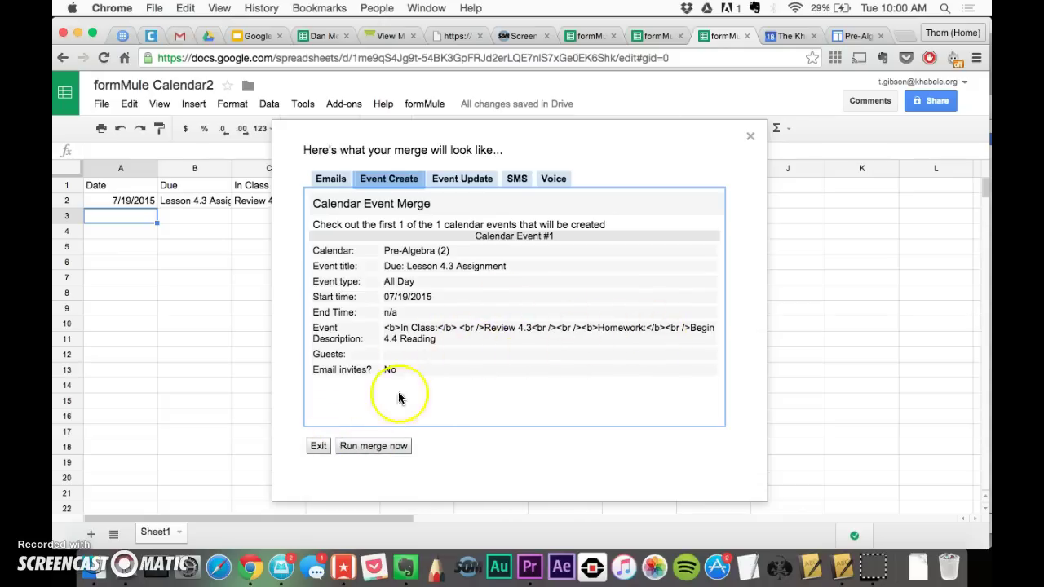
pyautogui.click(388, 451)
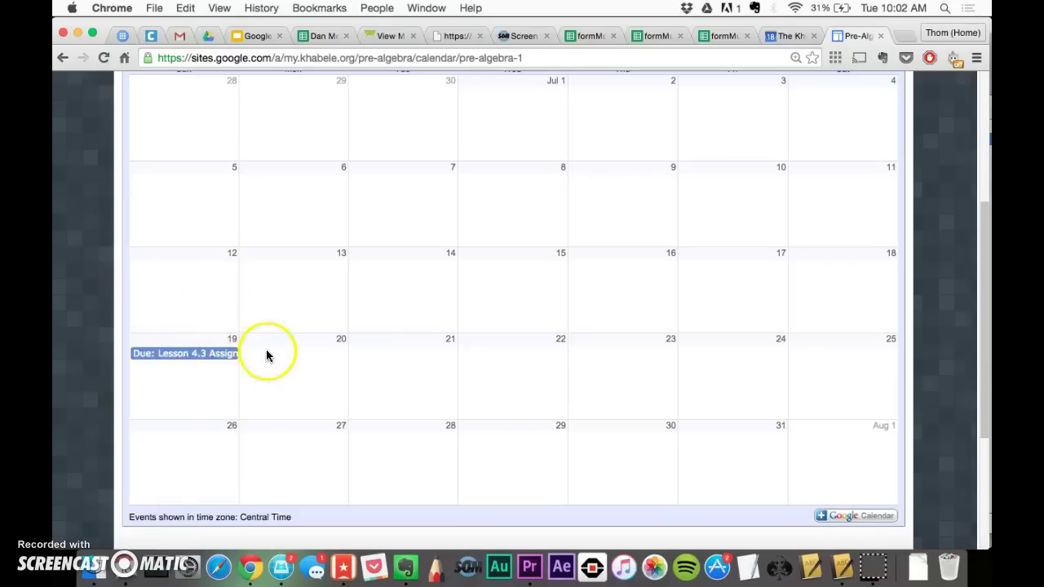
# Step: Check the details of the July 19 event on the Pre-Algebra site calendar and return to the formMule Calendar2 spreadsheet
pyautogui.scroll(-1, 244, 351)
pyautogui.click(196, 347)
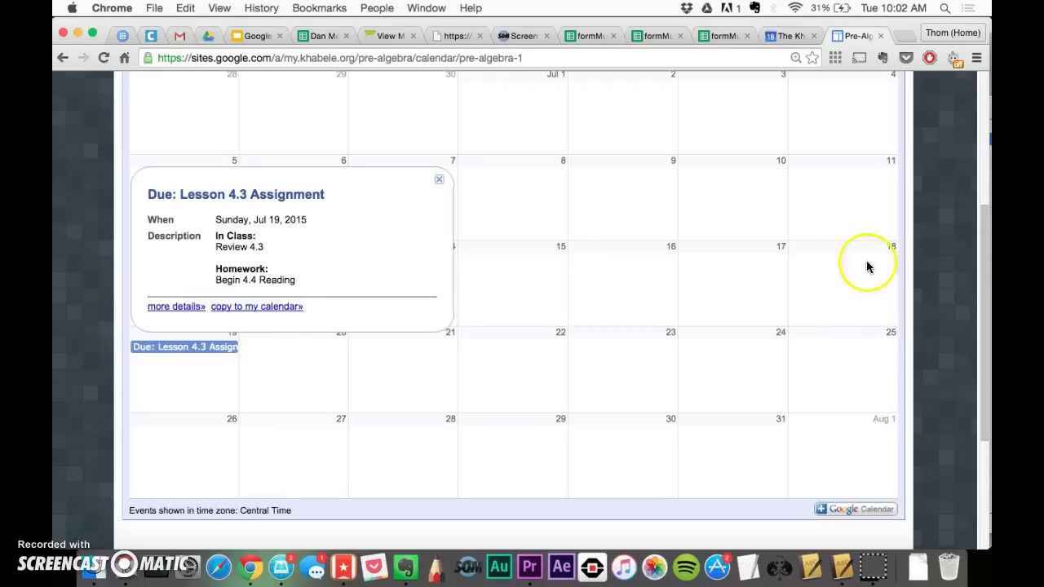
pyautogui.click(723, 35)
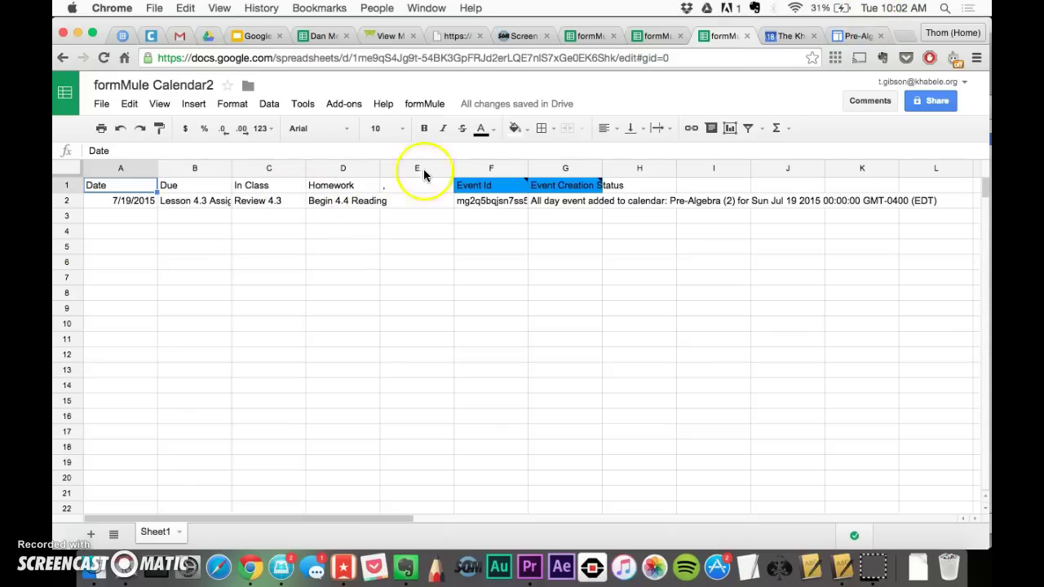
# Step: In Google Calendar, place the "Due: Lesson 4.3 Assignment" event on July 19, and return to the formMule Calendar2 spreadsheet
pyautogui.click(785, 36)
pyautogui.moveTo(246, 441); pyautogui.dragTo(232, 424)
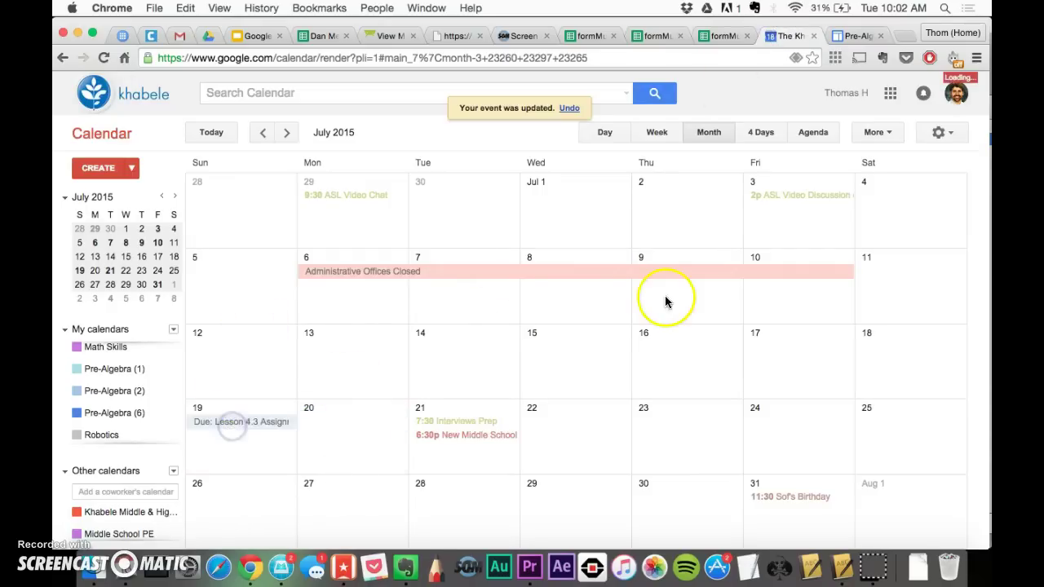
pyautogui.click(722, 36)
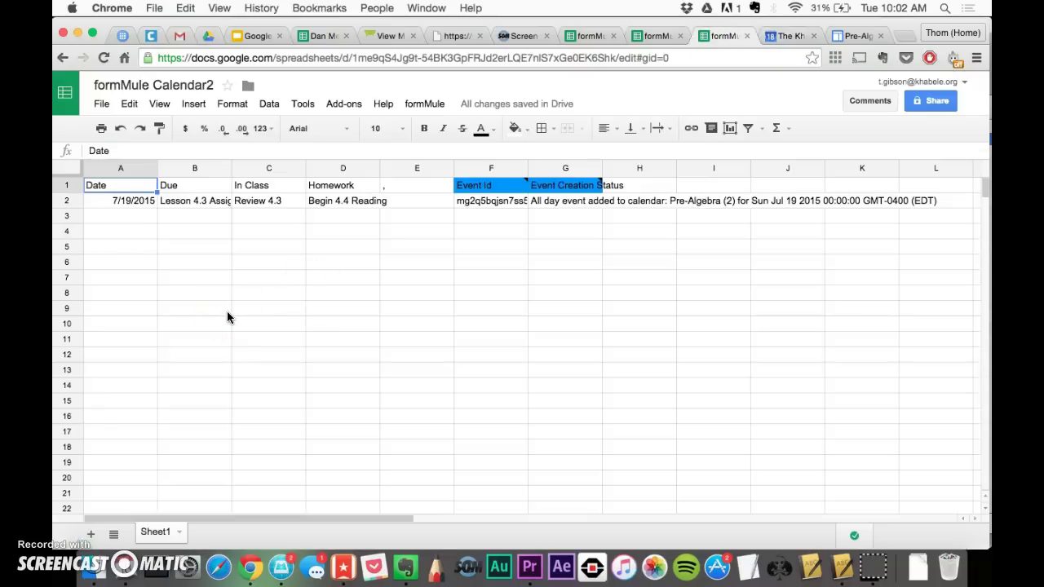